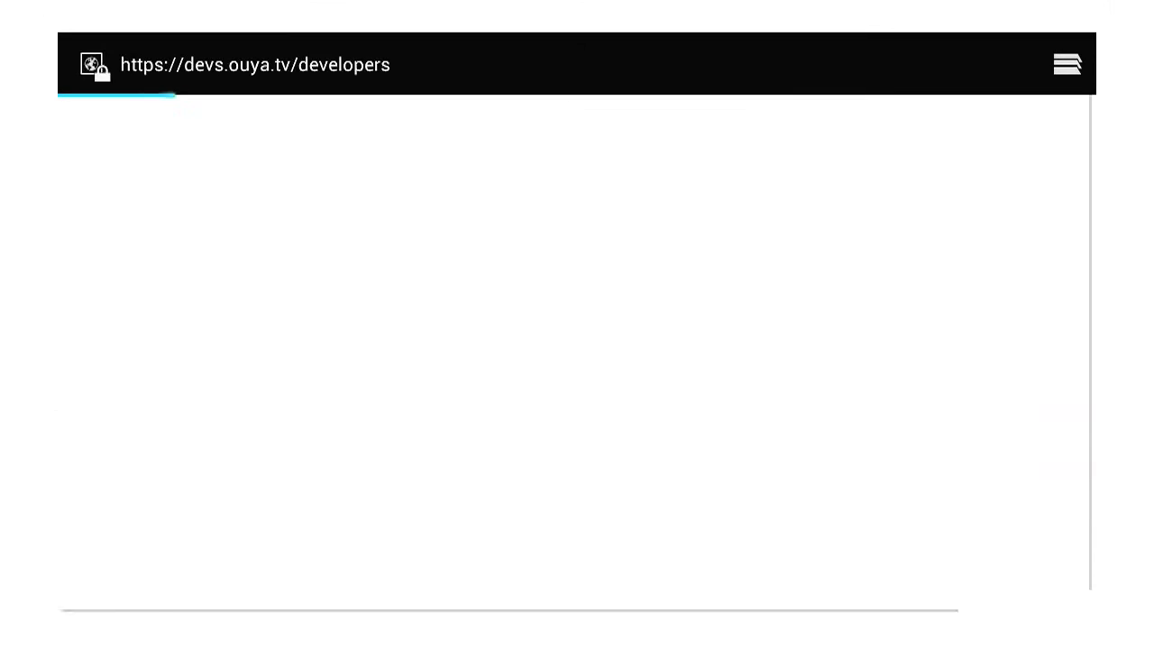
# Select the devs.ouya.tv/developers address in OUYA Browser for editing.
pyautogui.click(517, 89)
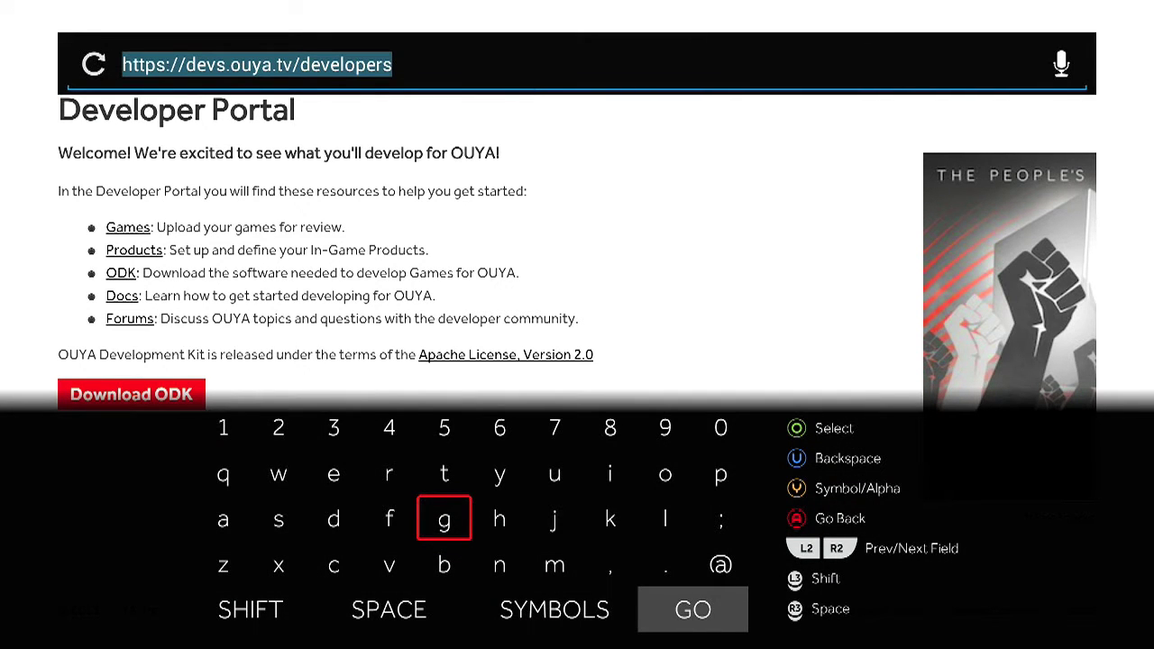
# Enter goo.gl in the address bar with the on-screen keyboard.
pyautogui.write('g')
pyautogui.press('Right')
pyautogui.press('Right')
pyautogui.press('Right')
pyautogui.press('Right')
pyautogui.press('Up')
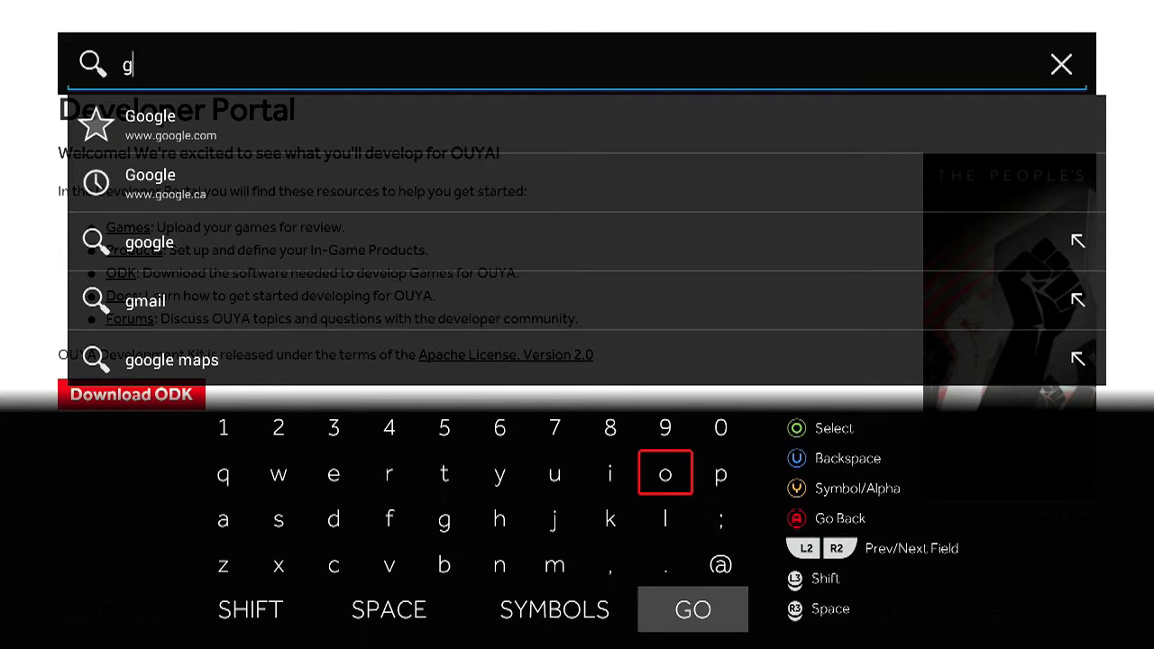
pyautogui.write('oo')
pyautogui.press('Down')
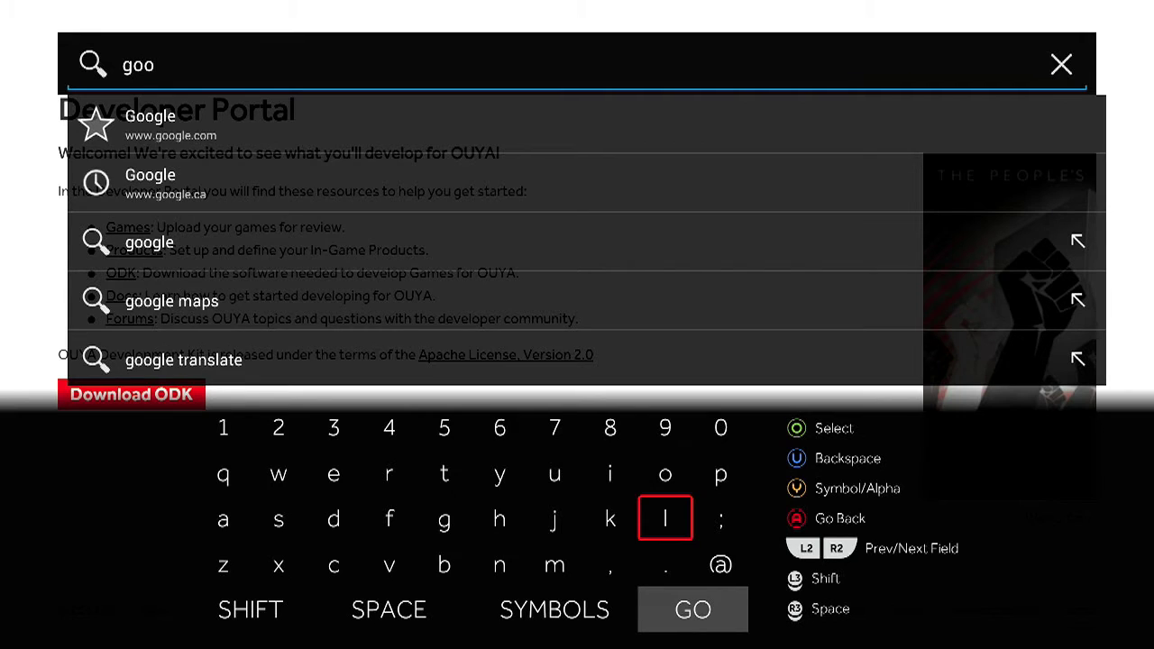
pyautogui.press('Down')
pyautogui.write('.')
pyautogui.press('Left')
pyautogui.press('Left')
pyautogui.press('Left')
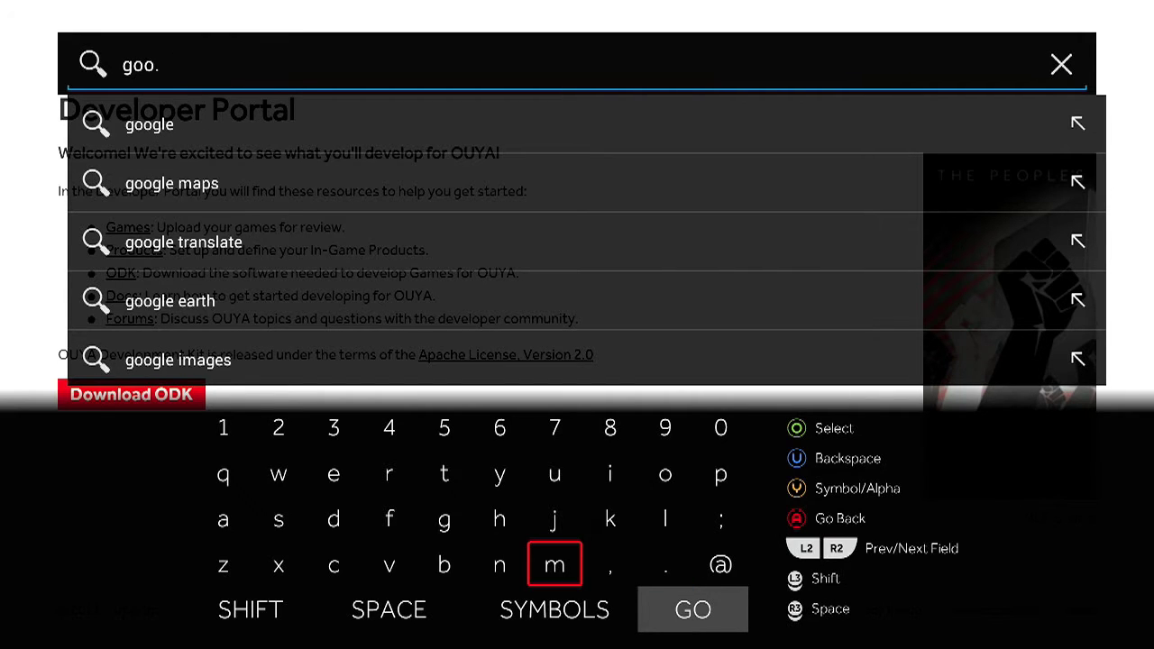
pyautogui.press('Up')
pyautogui.press('Left')
pyautogui.write('g')
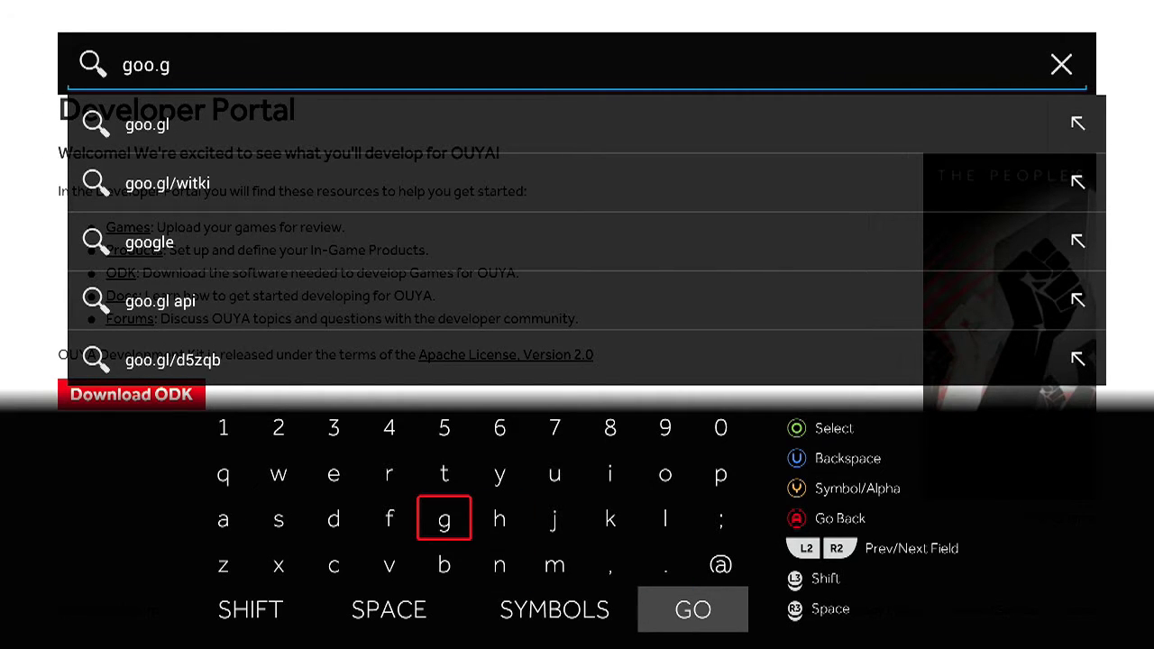
pyautogui.press('Right')
pyautogui.press('Right')
pyautogui.press('Right')
pyautogui.press('Right')
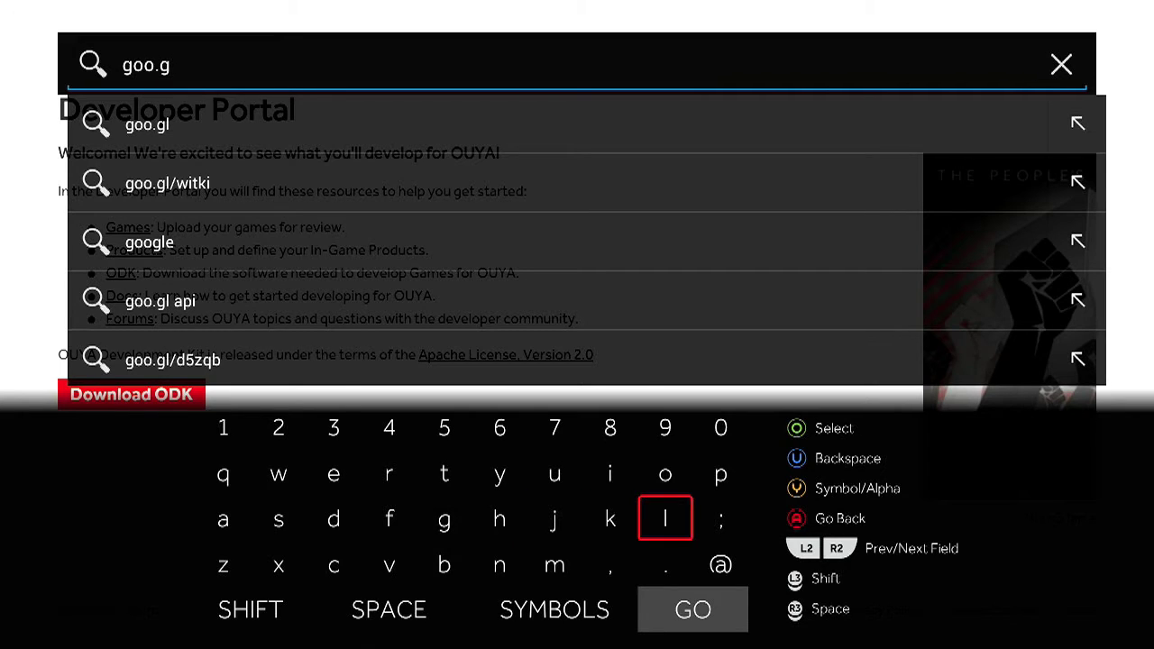
pyautogui.write('l')
# Add a slash after goo.gl from the SYMBOLS keyboard, then return to letters.
pyautogui.press('Down')
pyautogui.press('Left')
pyautogui.press('Left')
pyautogui.press('Left')
pyautogui.press('Left')
pyautogui.press('Left')
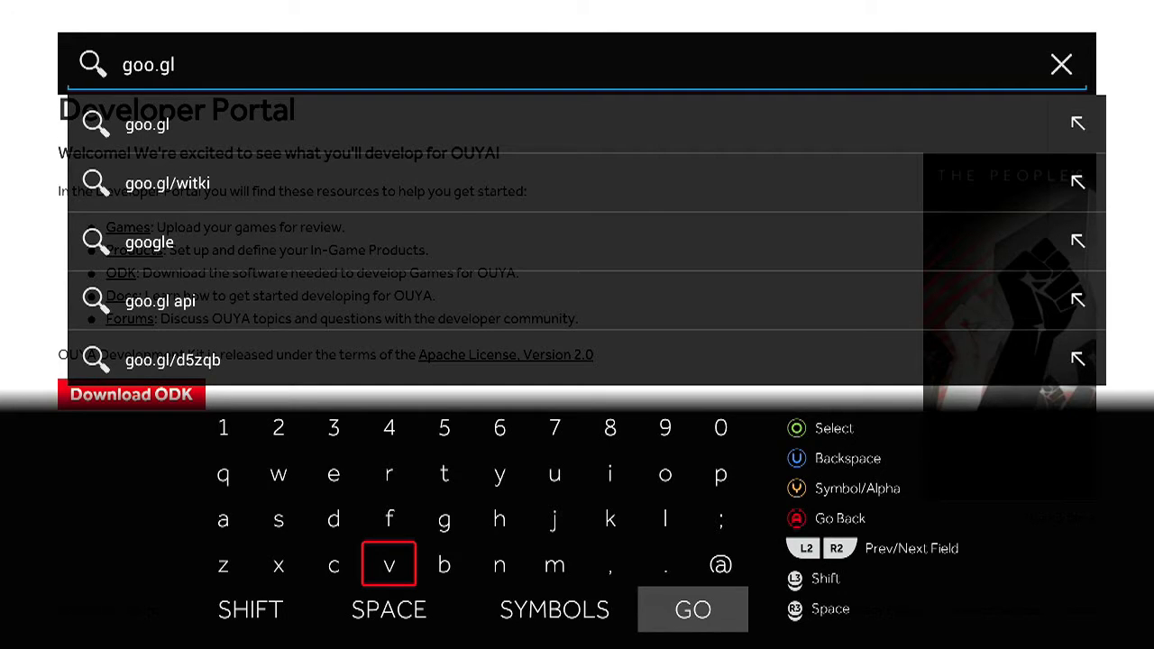
pyautogui.press('Down')
pyautogui.press('Right')
pyautogui.press('Return')
pyautogui.press('Up')
pyautogui.press('Up')
pyautogui.press('Left')
pyautogui.press('Left')
pyautogui.press('Return')
pyautogui.press('Down')
pyautogui.press('Down')
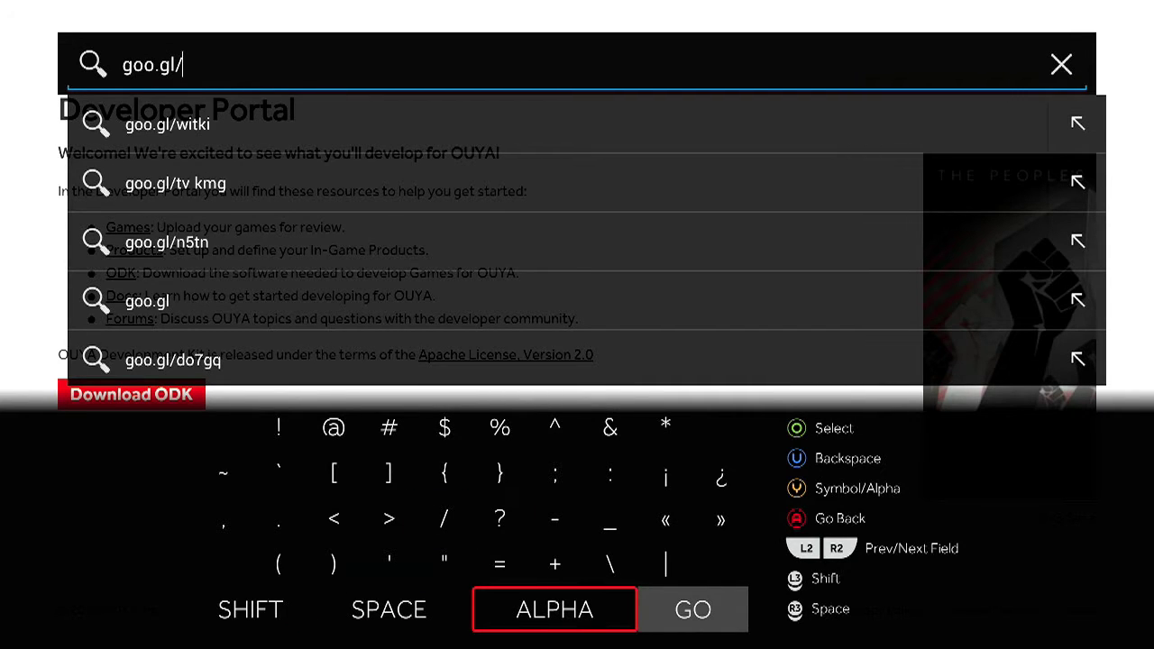
pyautogui.press('Return')
# Complete the link as goo.gl/gkdvk and load it with GO.
pyautogui.press('Up')
pyautogui.press('Up')
pyautogui.press('Left')
pyautogui.press('Left')
pyautogui.press('Return')
pyautogui.press('Right')
pyautogui.press('Right')
pyautogui.press('Right')
pyautogui.press('Return')
pyautogui.press('Left')
pyautogui.press('Left')
pyautogui.press('Left')
pyautogui.press('Left')
pyautogui.press('Left')
pyautogui.press('Return')
pyautogui.press('Down')
pyautogui.press('Right')
pyautogui.press('Return')
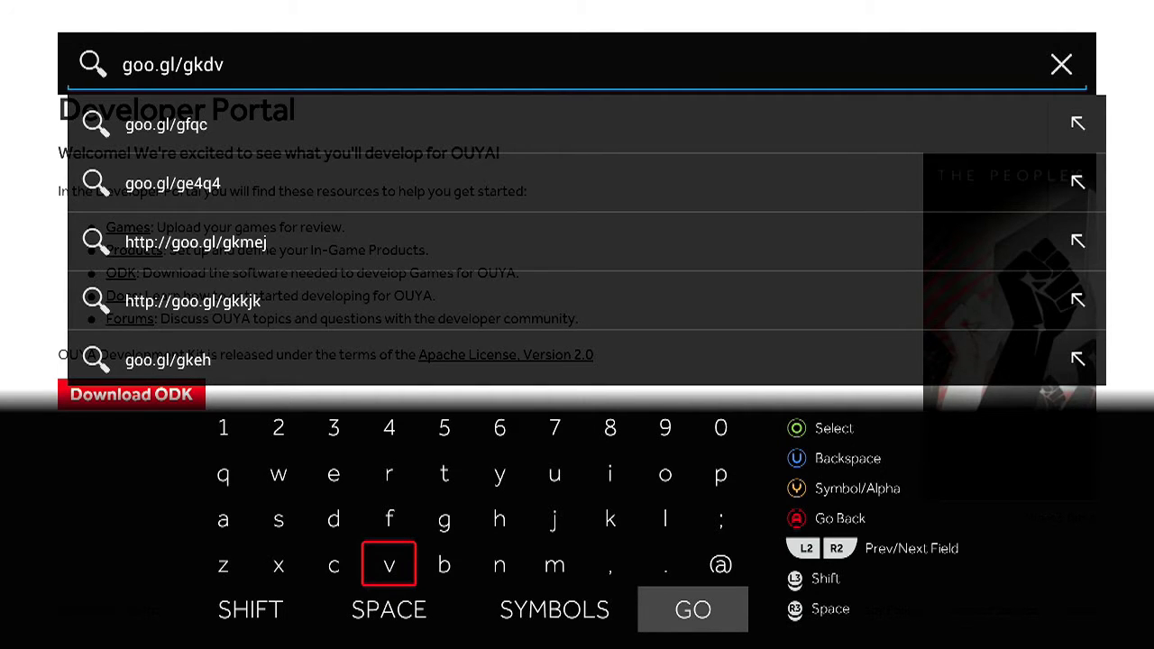
pyautogui.press('Right')
pyautogui.press('Right')
pyautogui.press('Right')
pyautogui.press('Up')
pyautogui.press('Right')
pyautogui.press('Return')
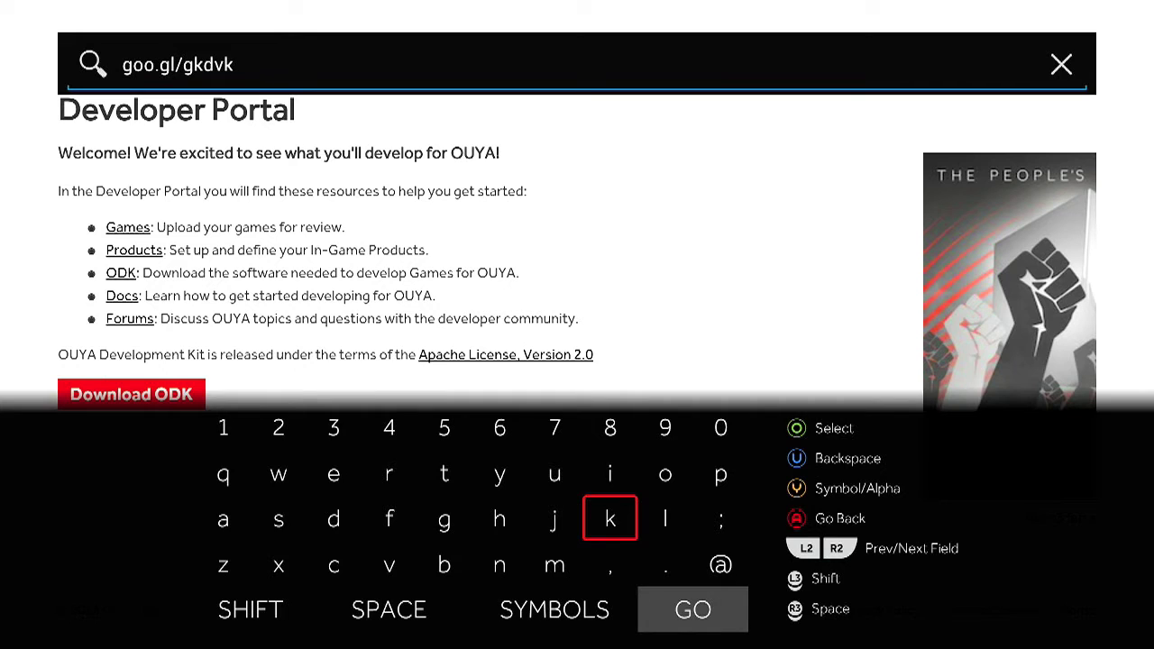
pyautogui.press('Down')
pyautogui.press('Down')
pyautogui.press('Right')
pyautogui.press('Return')
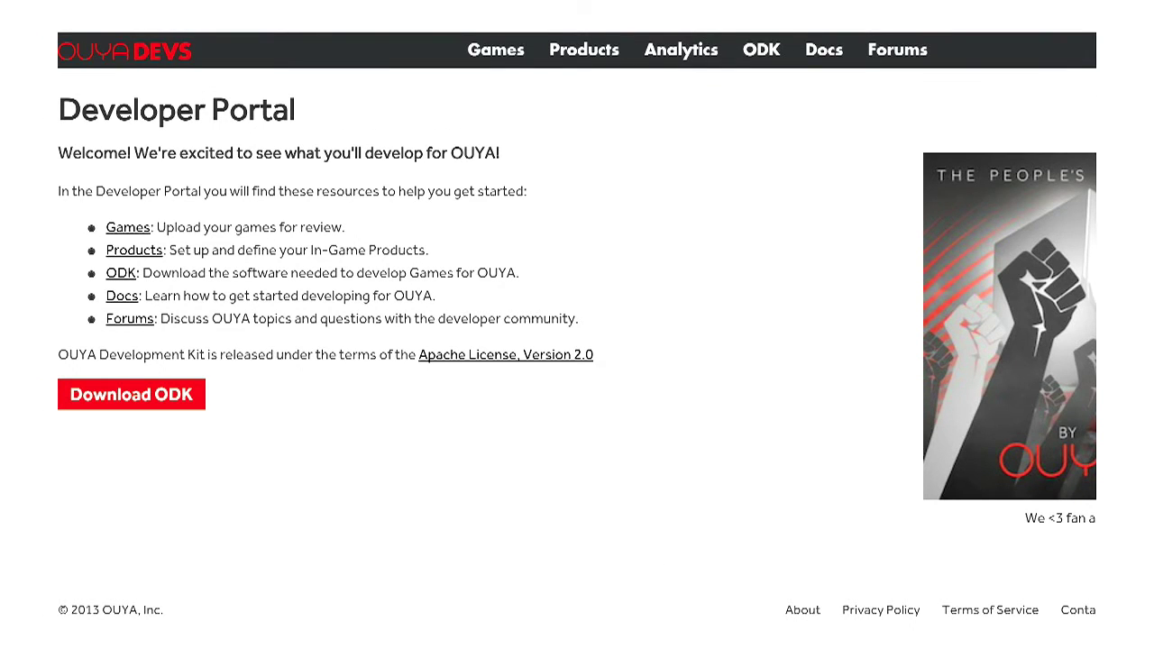
# Exit OUYA Browser and return to the console's main menu.
pyautogui.press('Escape')
pyautogui.press('Up')
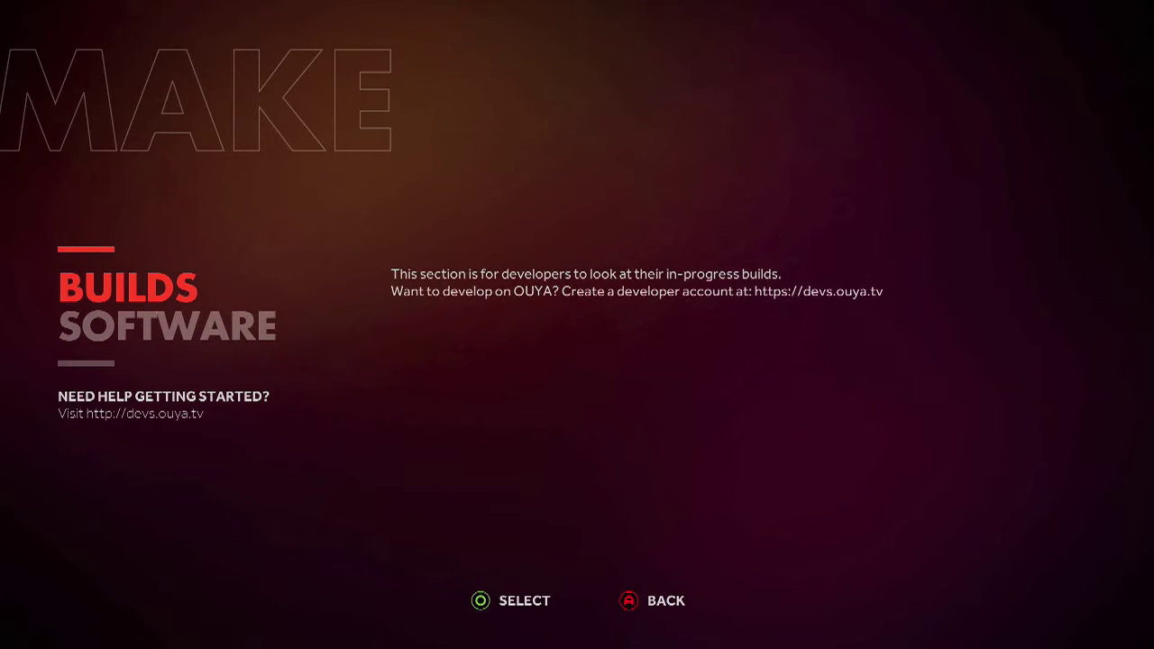
pyautogui.press('Escape')
# Open Advanced Settings through MANAGE > SYSTEM > ADVANCED.
pyautogui.press('Up')
pyautogui.press('Down')
pyautogui.press('Down')
pyautogui.press('Return')
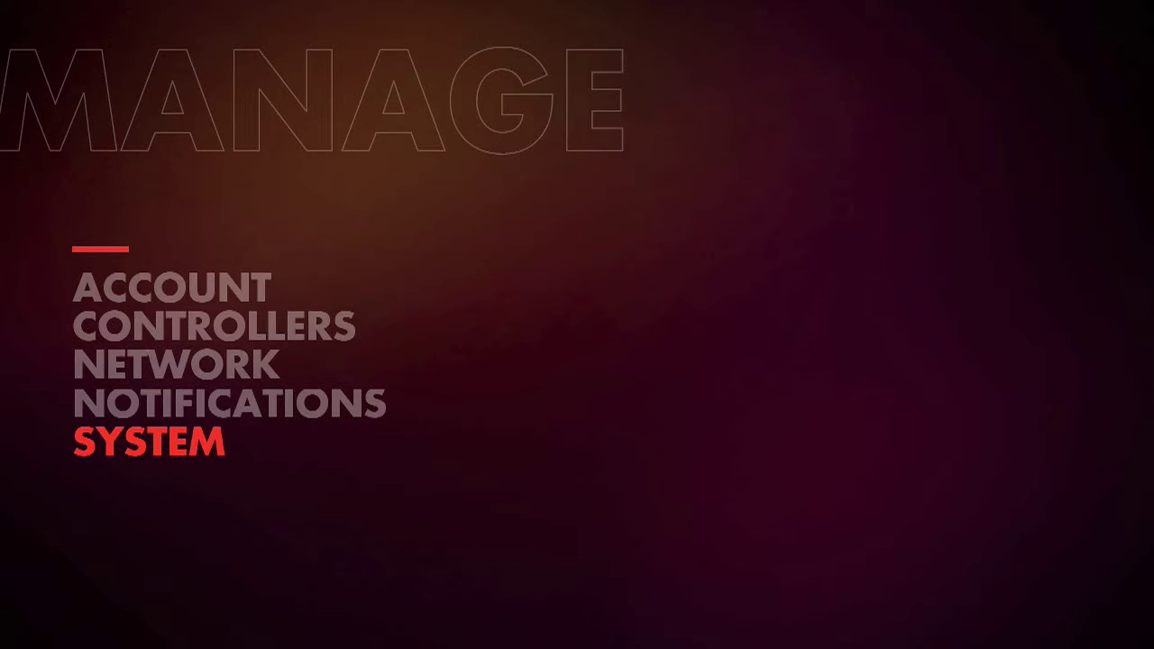
pyautogui.press('Up')
pyautogui.press('Down')
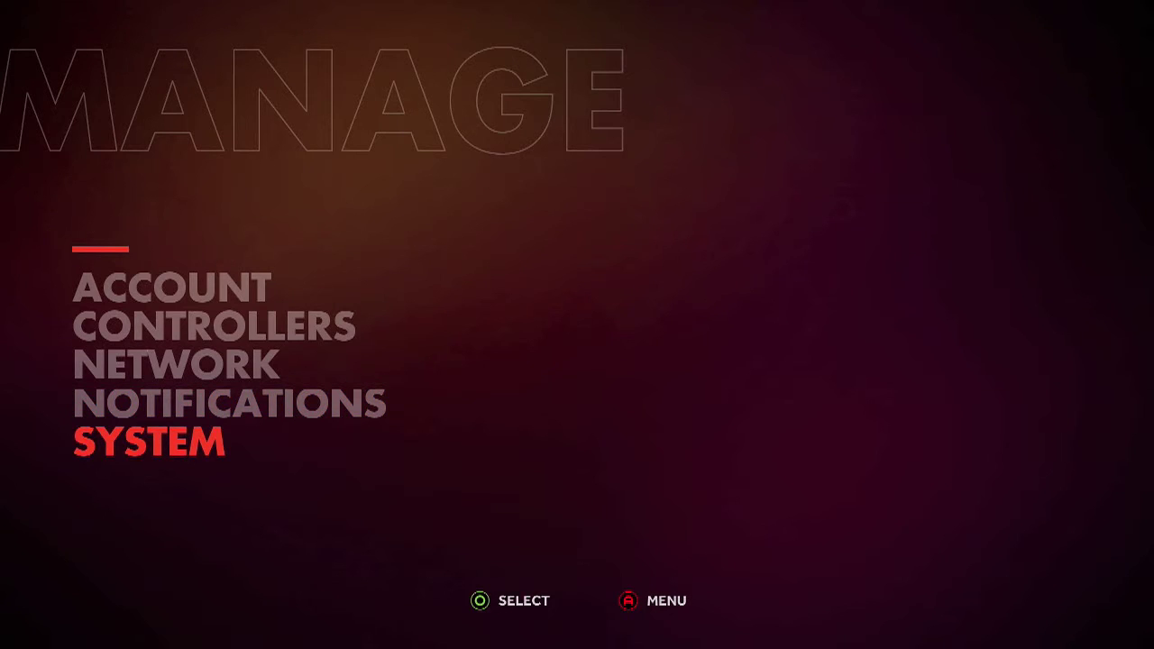
pyautogui.press('Return')
pyautogui.press('Down')
pyautogui.press('Down')
pyautogui.press('Return')
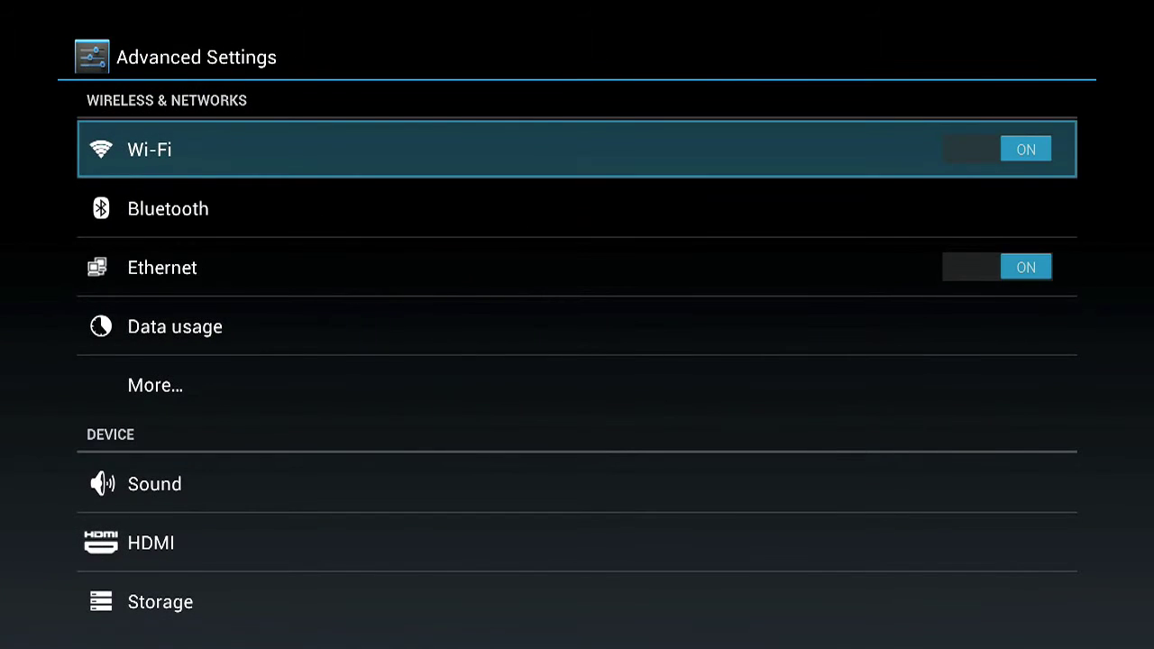
# Open Storage > Downloads to check the xbmc download still in progress.
pyautogui.press('Down')
pyautogui.press('Down')
pyautogui.press('Down')
pyautogui.press('Down')
pyautogui.press('Down')
pyautogui.press('Down')
pyautogui.press('Down')
pyautogui.press('Down')
pyautogui.press('Down')
pyautogui.press('Down')
pyautogui.press('Up')
pyautogui.press('Up')
pyautogui.press('Up')
pyautogui.press('Return')
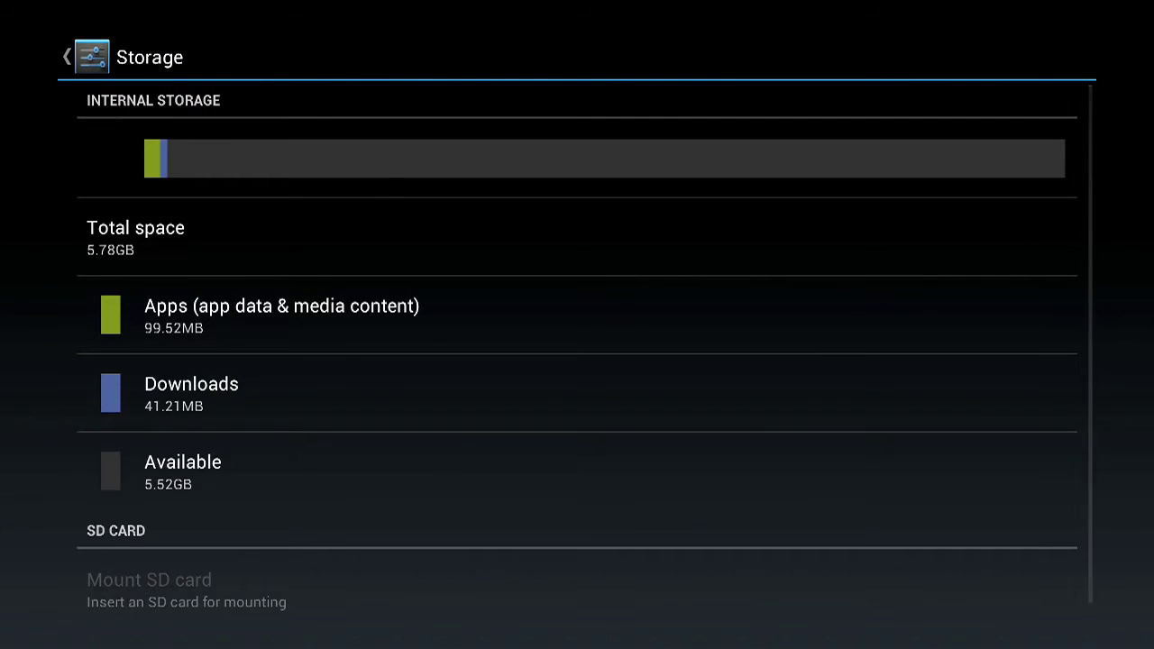
pyautogui.press('Down')
pyautogui.press('Down')
pyautogui.press('Down')
pyautogui.press('Return')
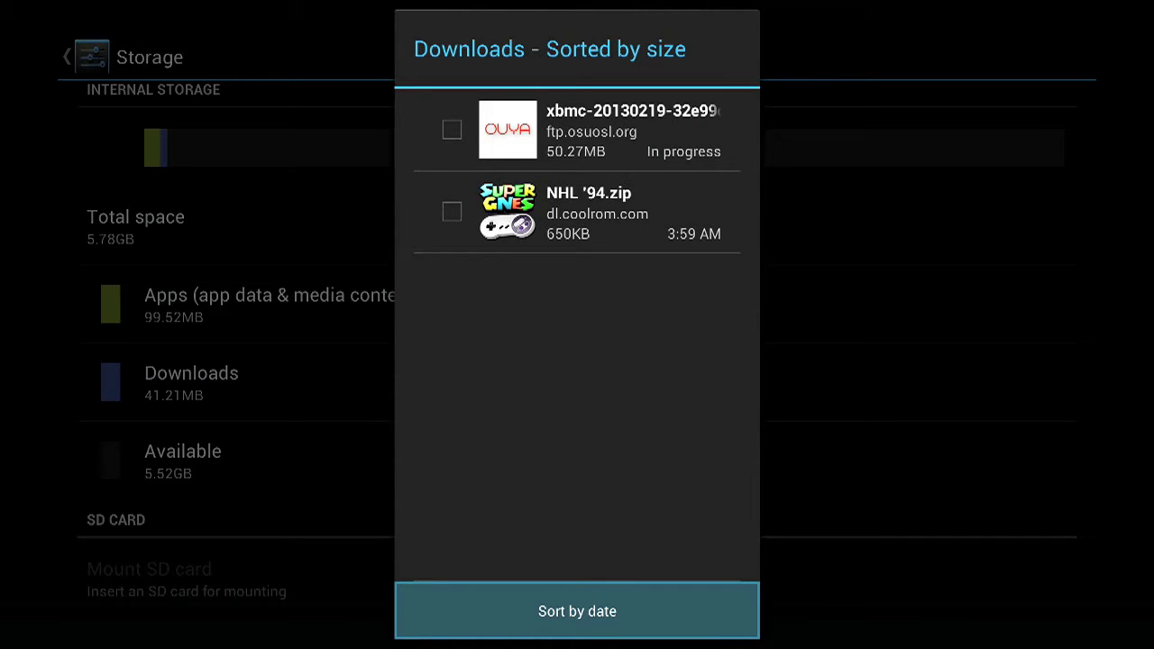
# Back out of Downloads, Storage and Advanced Settings to the OUYA main menu.
pyautogui.press('Escape')
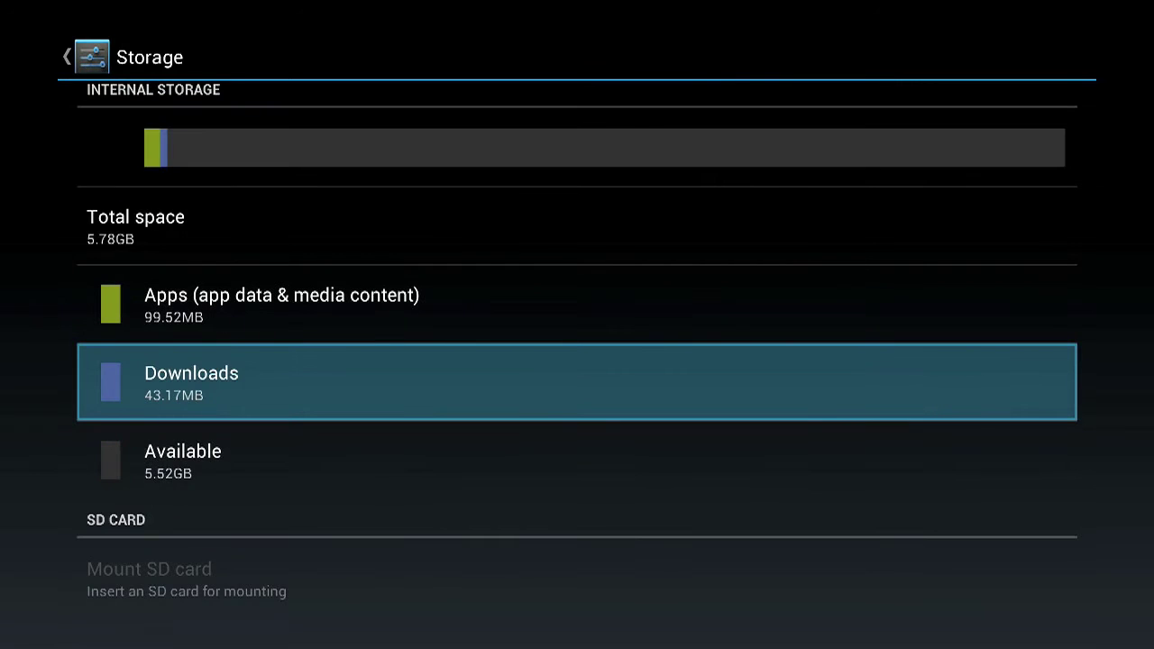
pyautogui.press('Escape')
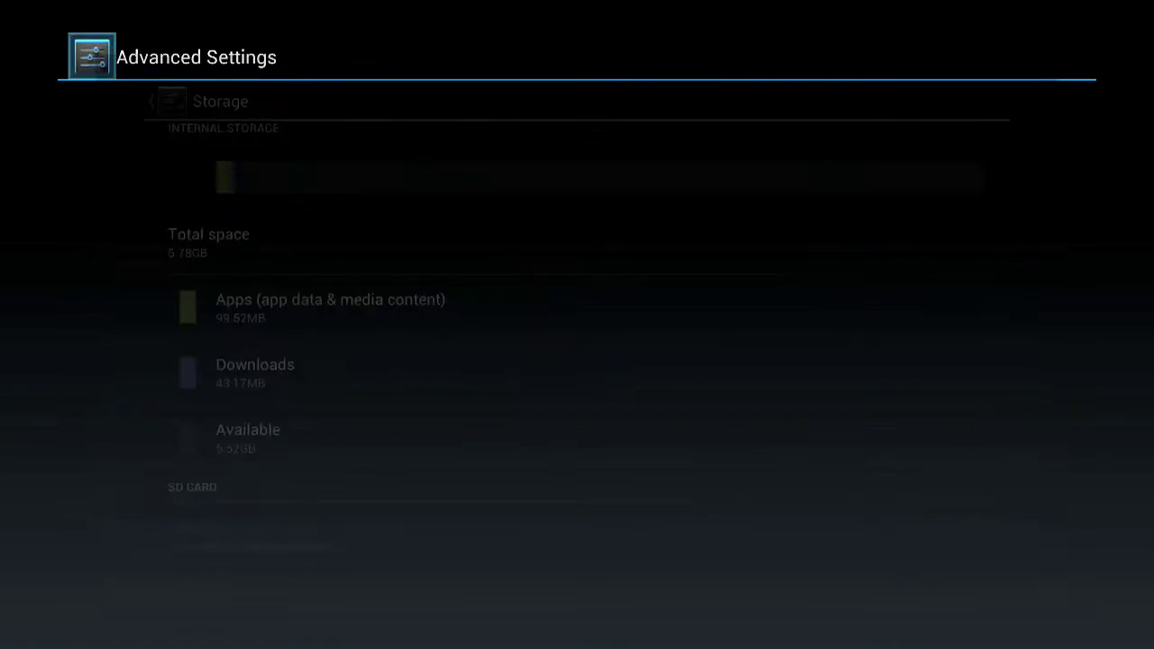
pyautogui.press('Escape')
pyautogui.press('Escape')
pyautogui.press('Escape')
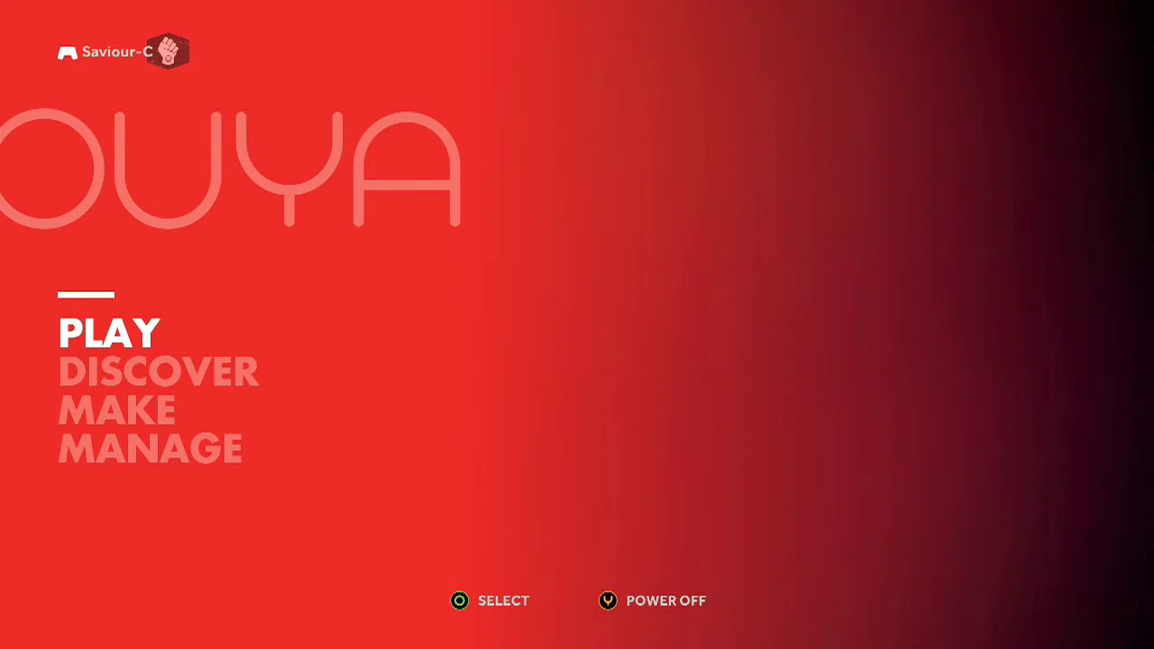
# Open MANAGE from the main menu to list Account, Controllers, Network, Notifications and System.
pyautogui.press('Down')
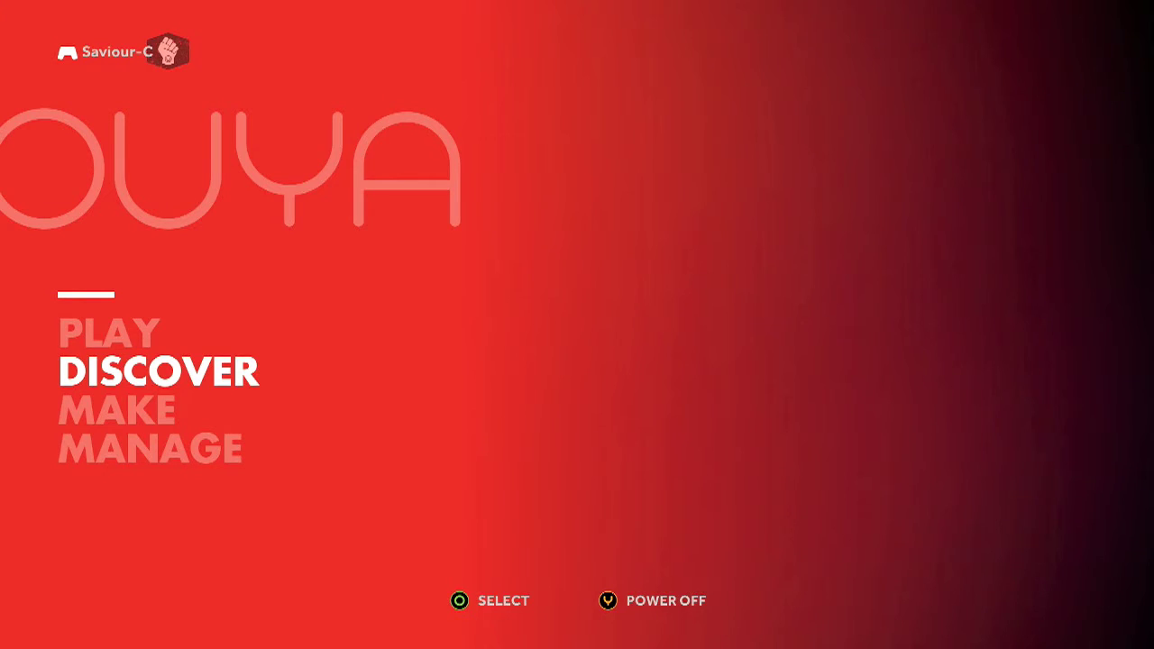
pyautogui.press('Down')
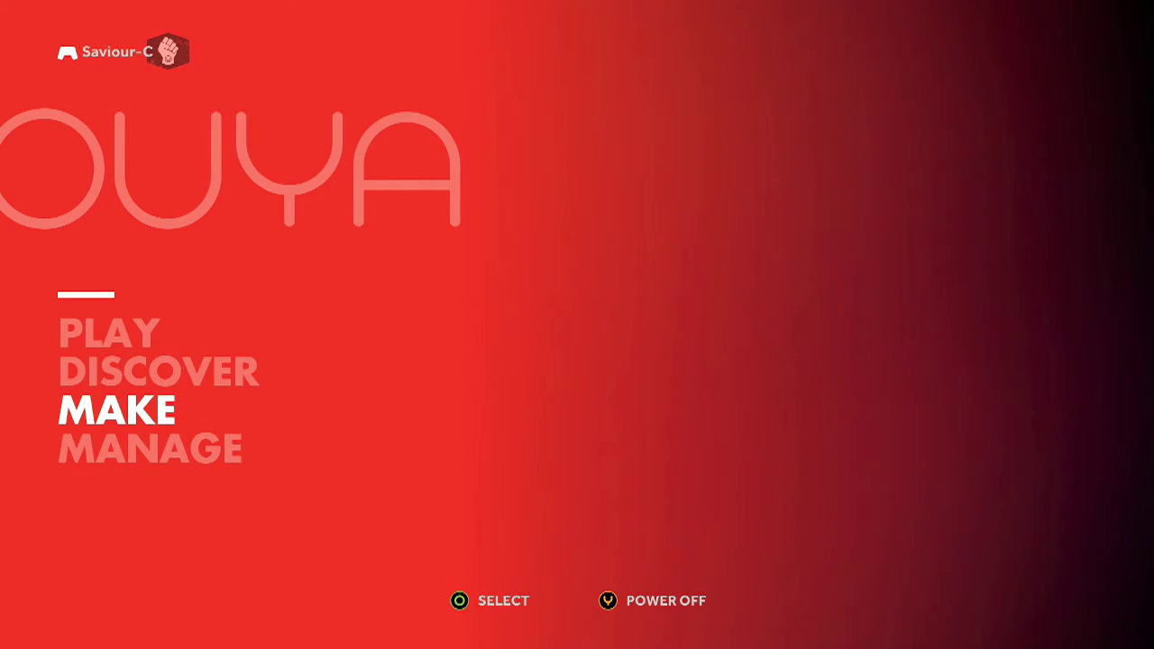
pyautogui.press('Down')
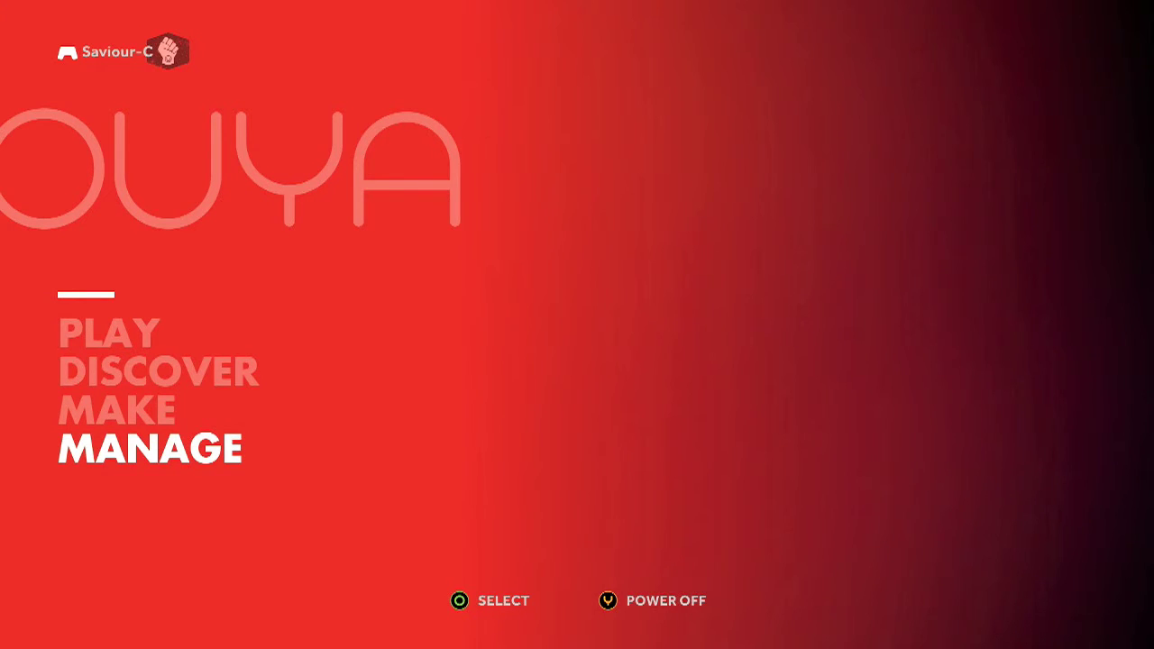
pyautogui.press('Return')
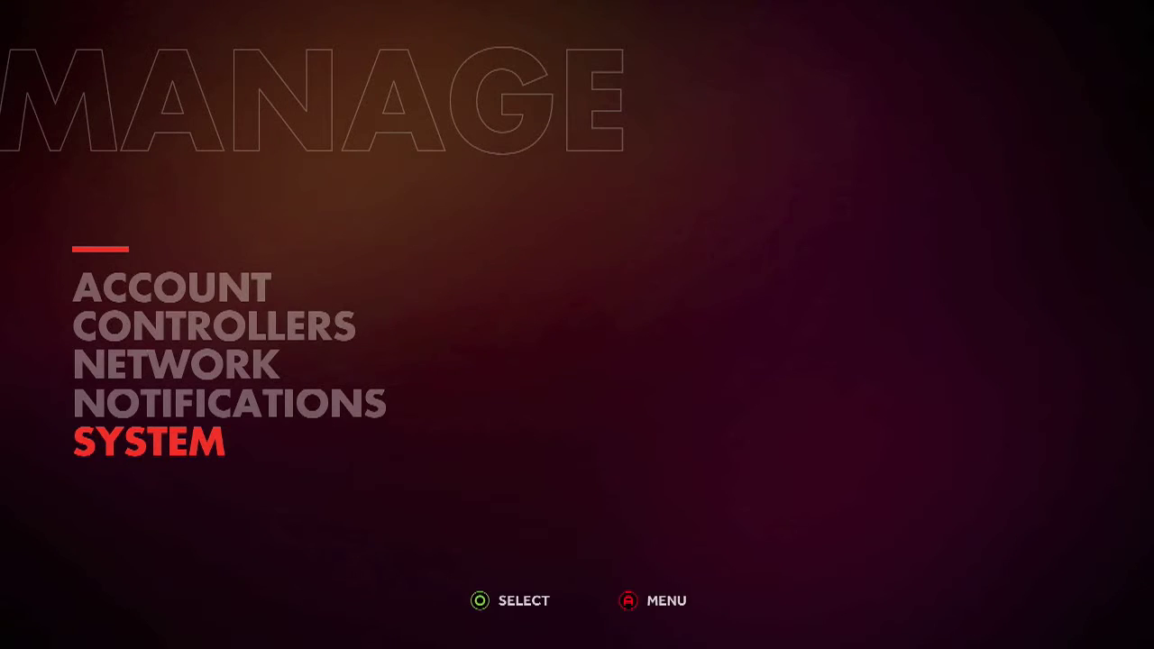
# Go through System > Advanced > Storage to the Downloads list.
pyautogui.press('Return')
pyautogui.press('Return')
pyautogui.press('Down')
pyautogui.press('Down')
pyautogui.press('Down')
pyautogui.press('Down')
pyautogui.press('Down')
pyautogui.press('Down')
pyautogui.press('Down')
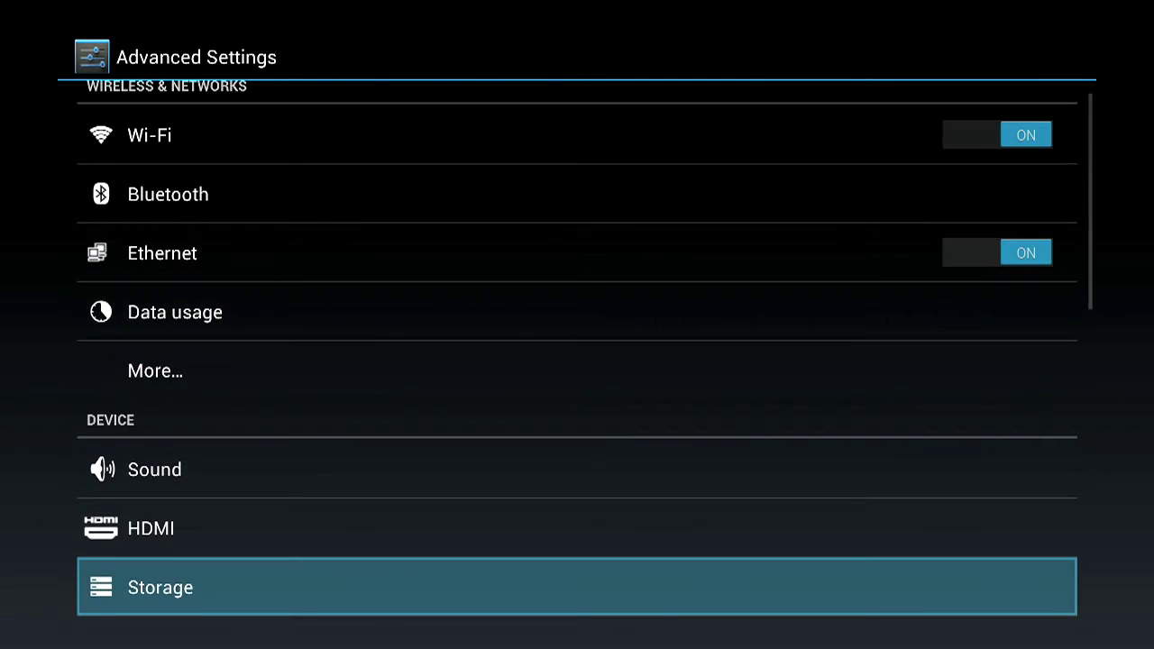
pyautogui.press('Return')
pyautogui.press('Down')
pyautogui.press('Down')
pyautogui.press('Down')
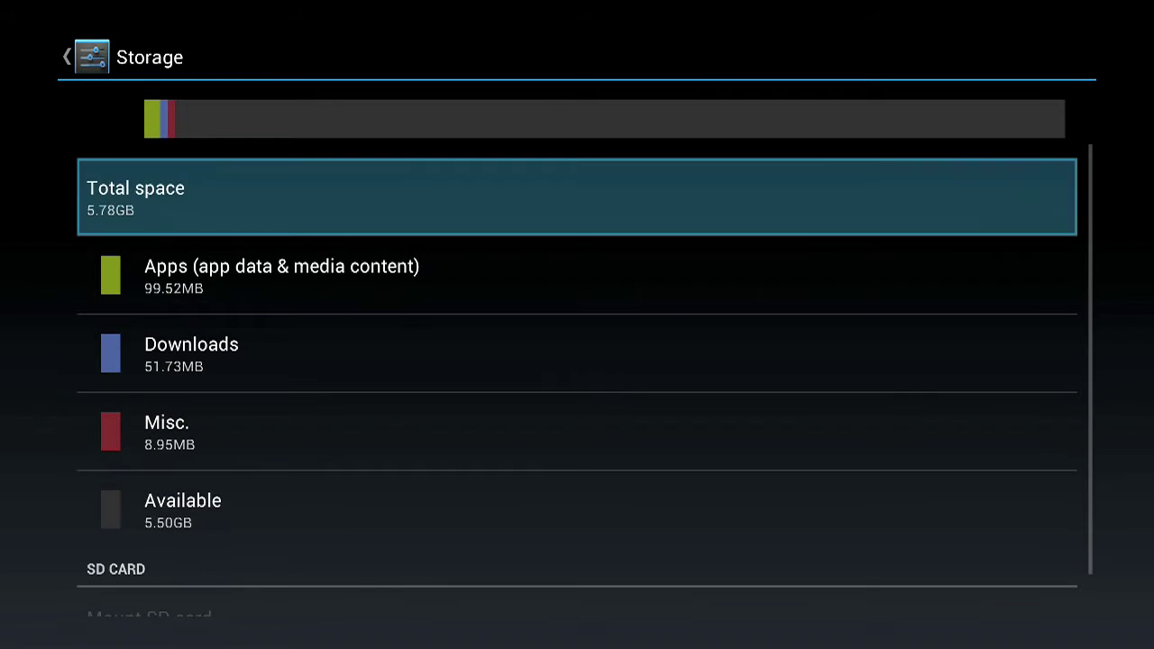
pyautogui.press('Return')
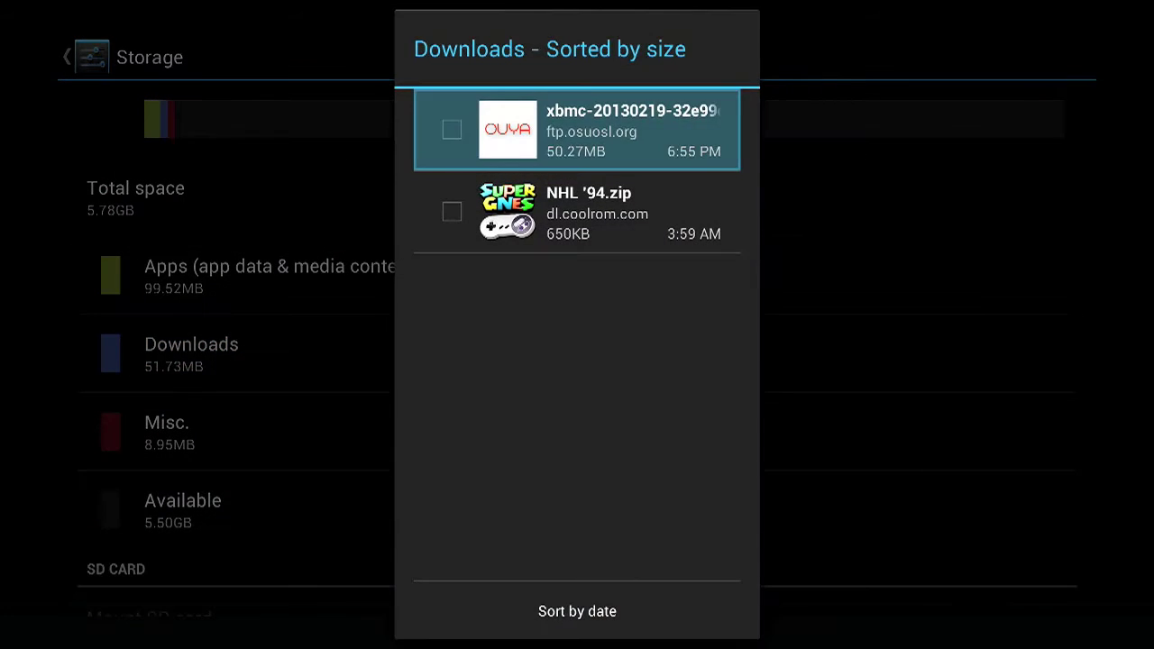
# Open the completed 50.27MB xbmc download to bring up its install prompt.
pyautogui.press('Down')
pyautogui.press('Down')
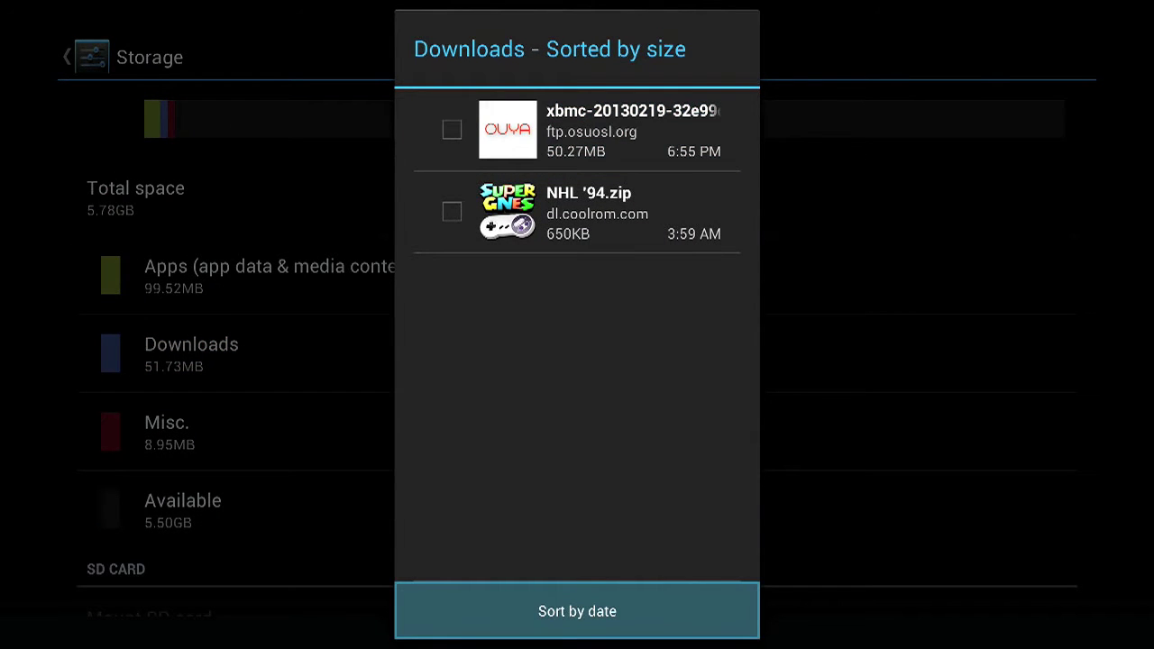
pyautogui.press('Up')
pyautogui.press('Up')
pyautogui.press('Down')
pyautogui.press('Down')
pyautogui.press('Up')
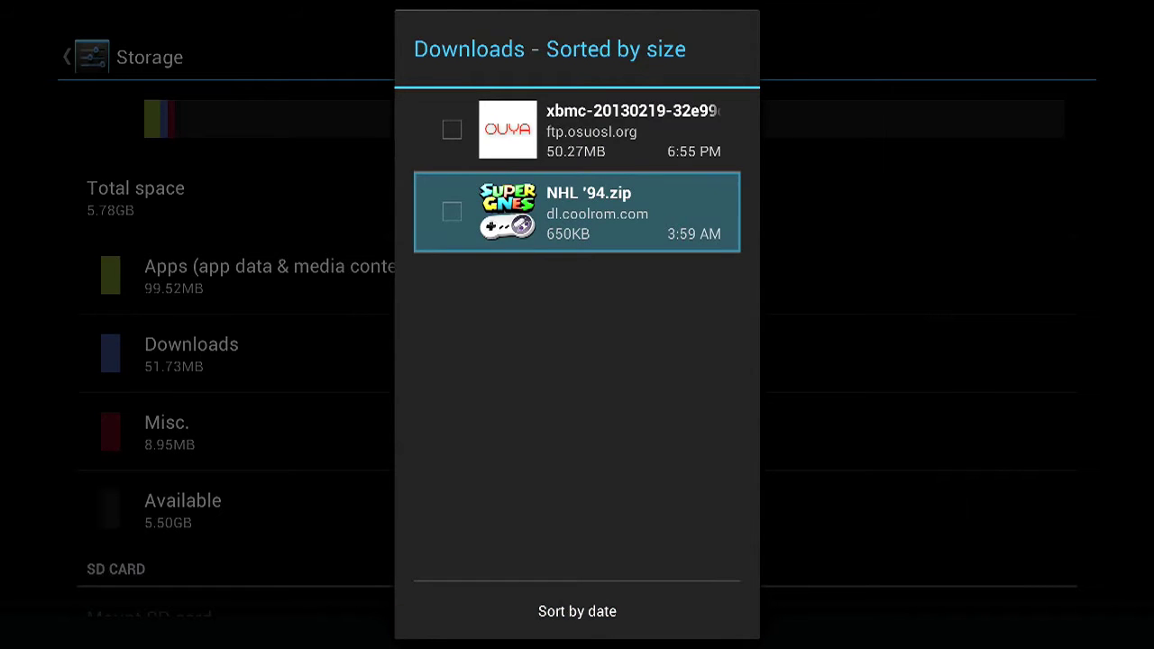
pyautogui.press('Down')
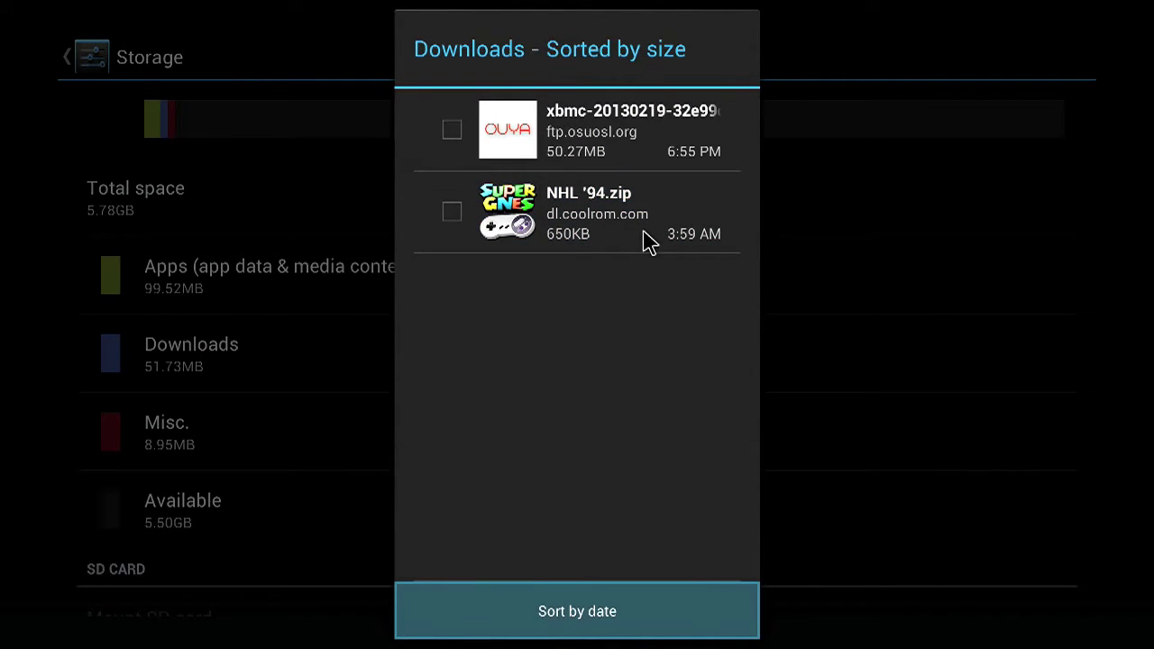
pyautogui.click(561, 155)
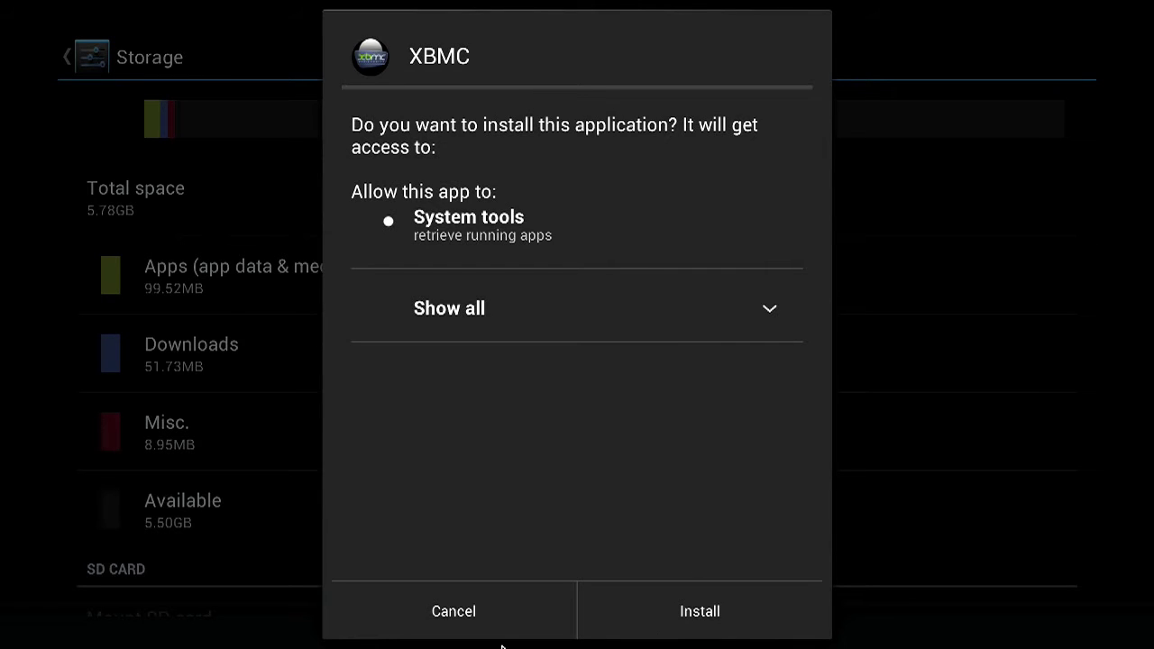
# Install XBMC, dismiss the 'App installed' message, and close the Downloads list.
pyautogui.click(664, 613)
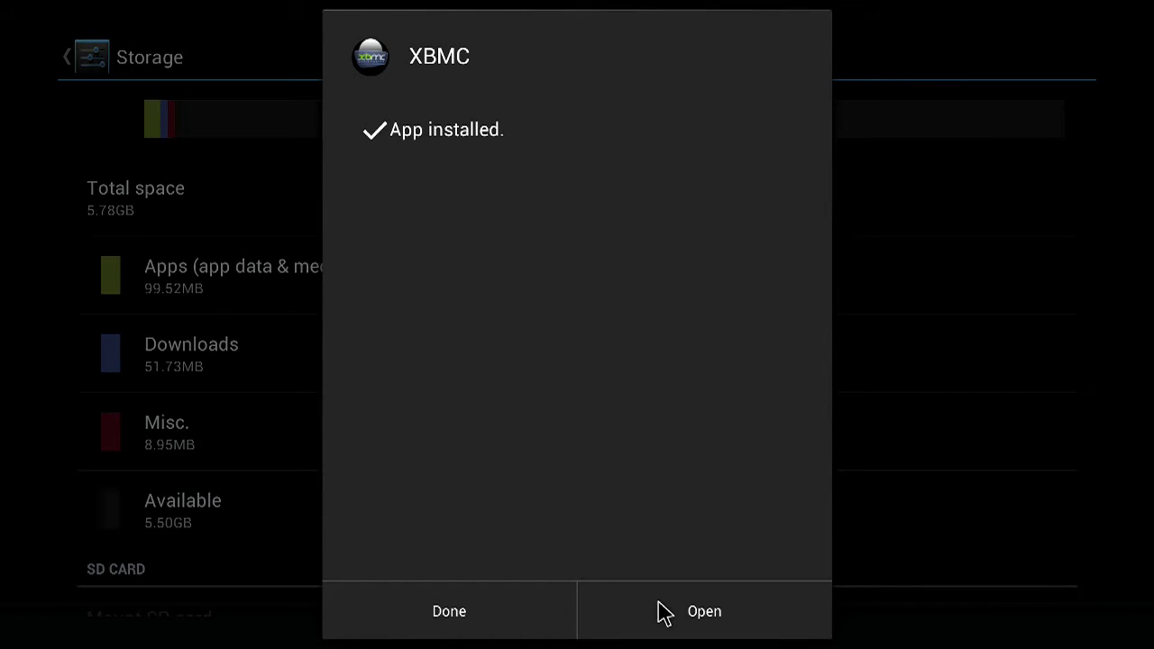
pyautogui.click(499, 597)
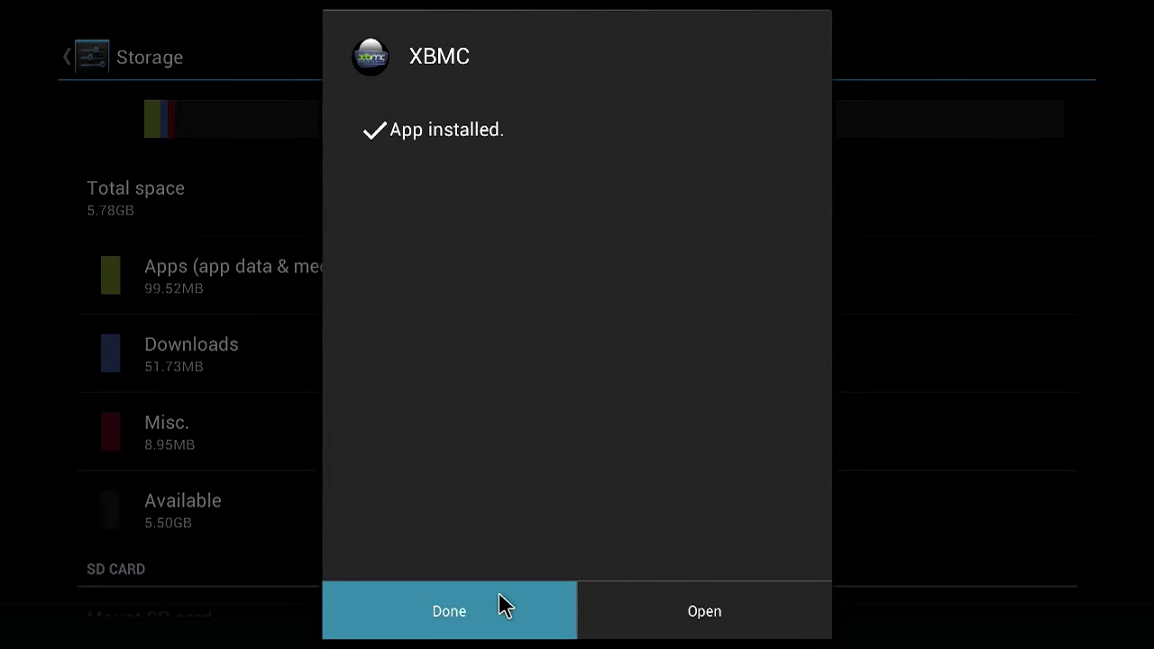
pyautogui.press('Escape')
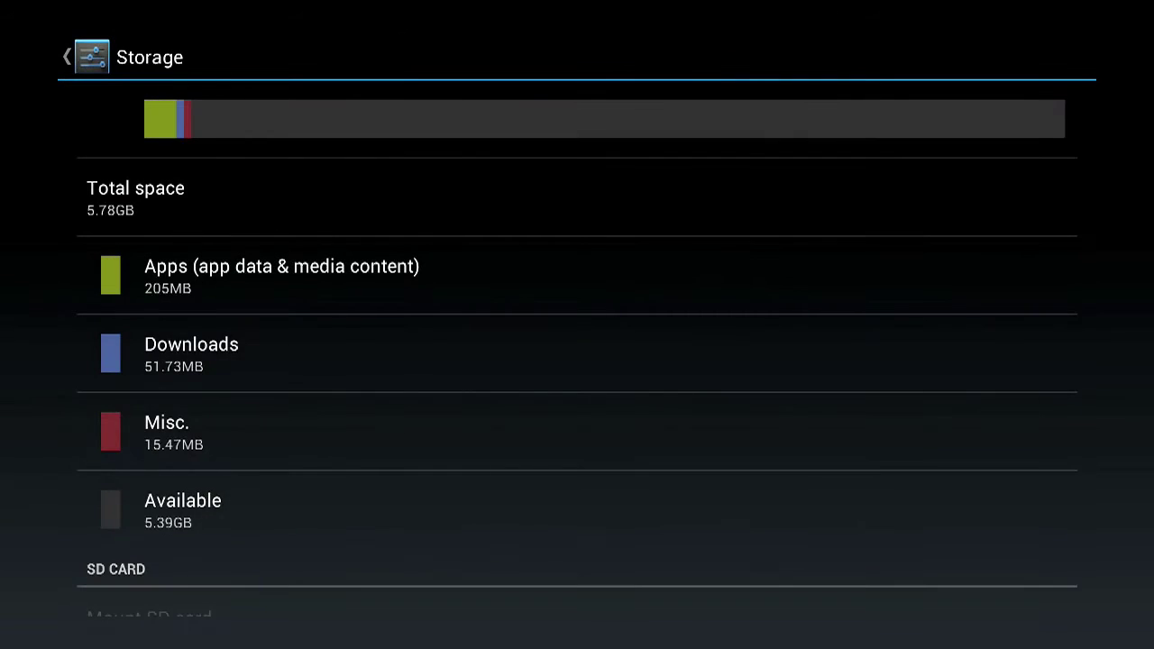
# Exit to the main menu, browse the PLAY library, cancel Search, and return.
pyautogui.press('Escape')
pyautogui.press('Escape')
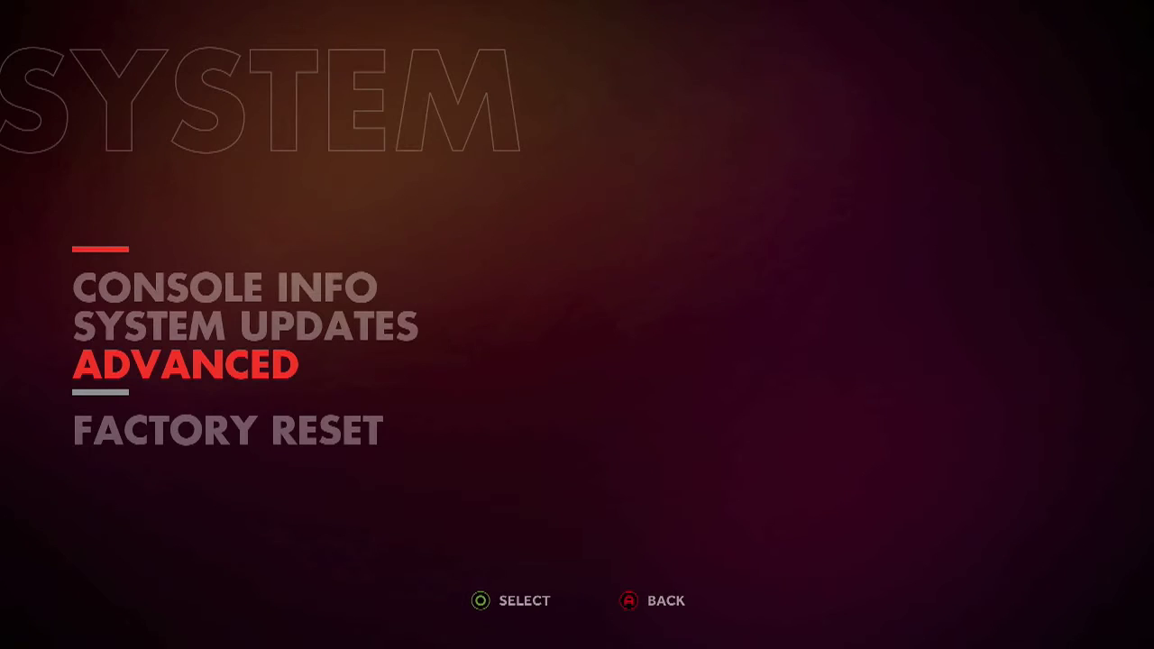
pyautogui.press('Escape')
pyautogui.press('Escape')
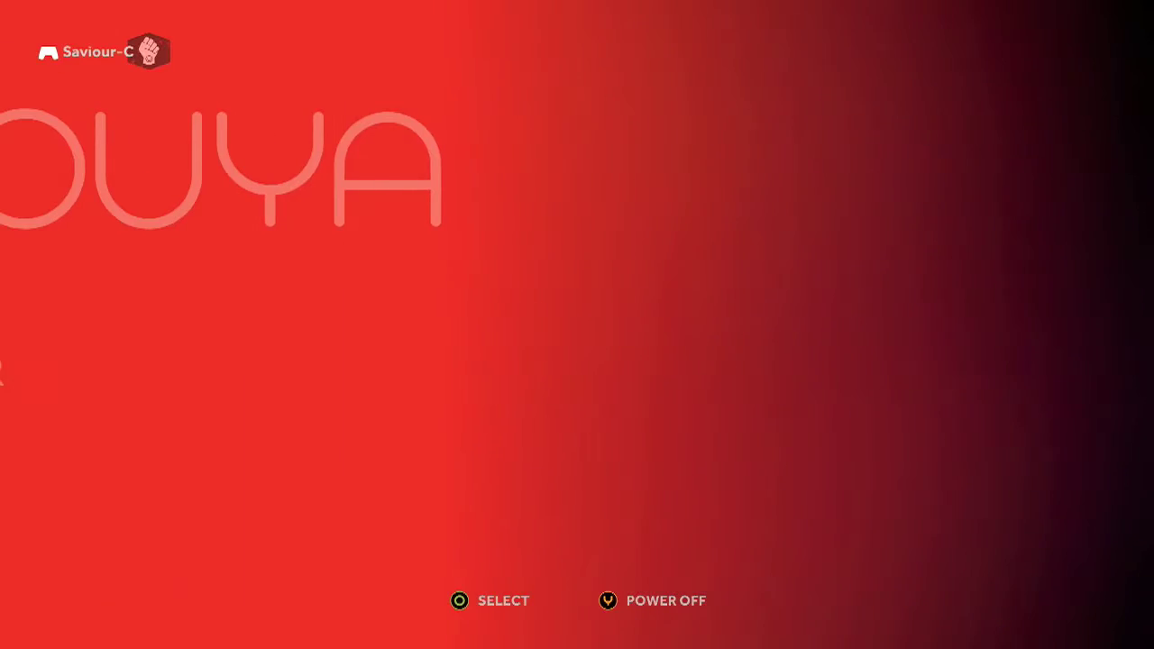
pyautogui.press('Return')
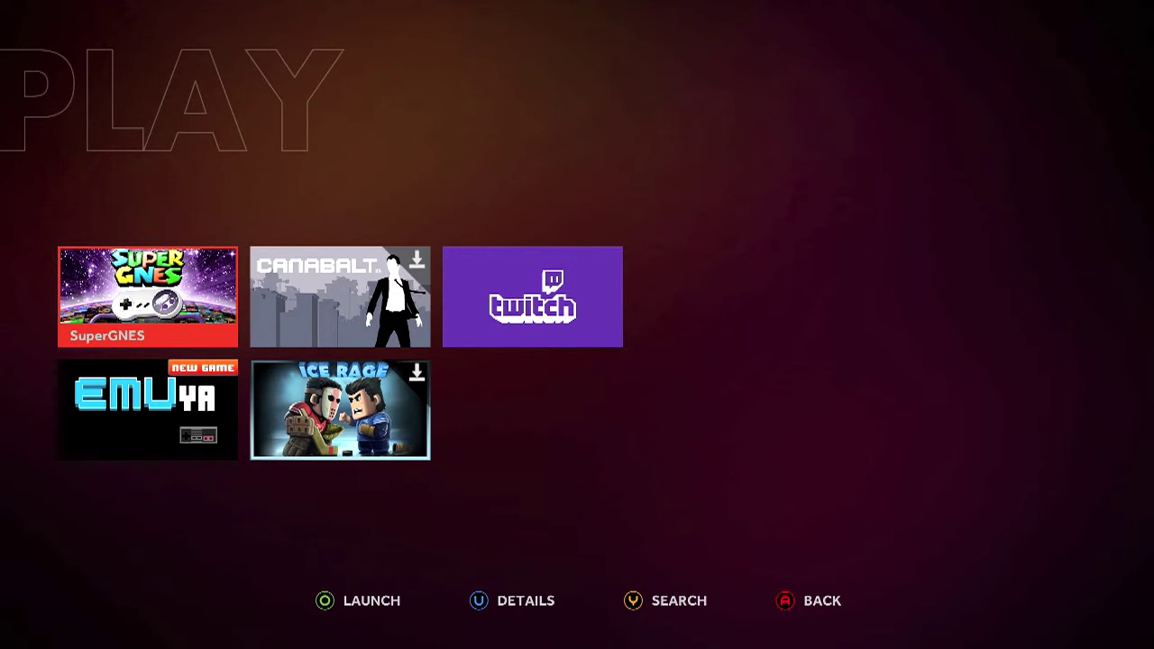
pyautogui.press('y')
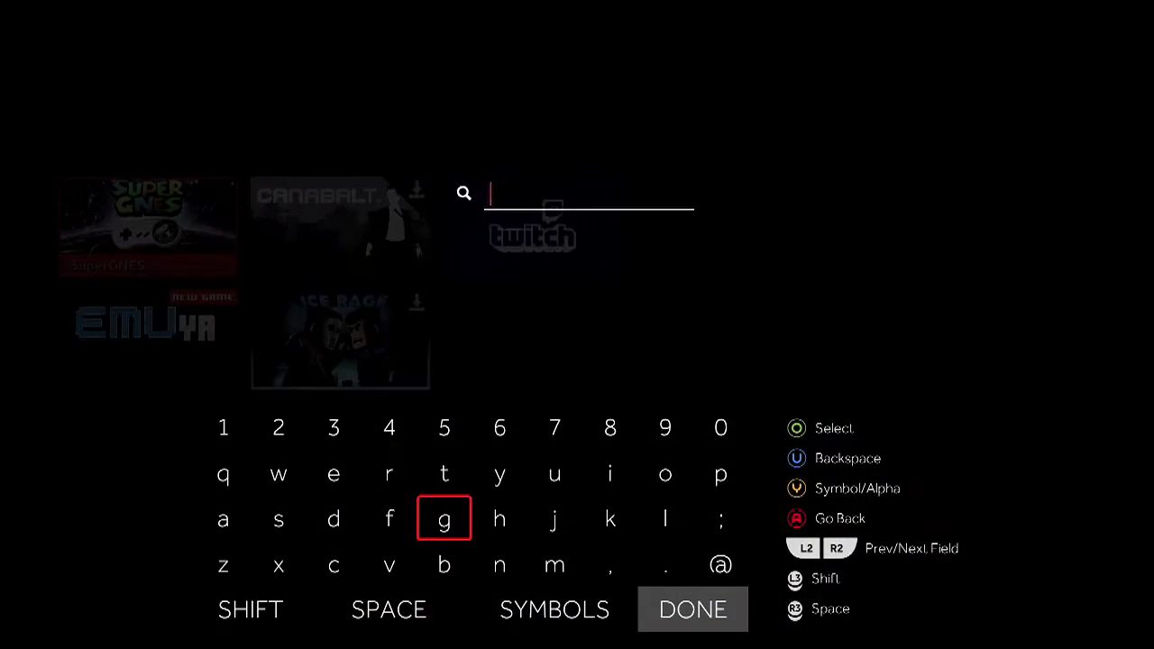
pyautogui.press('Escape')
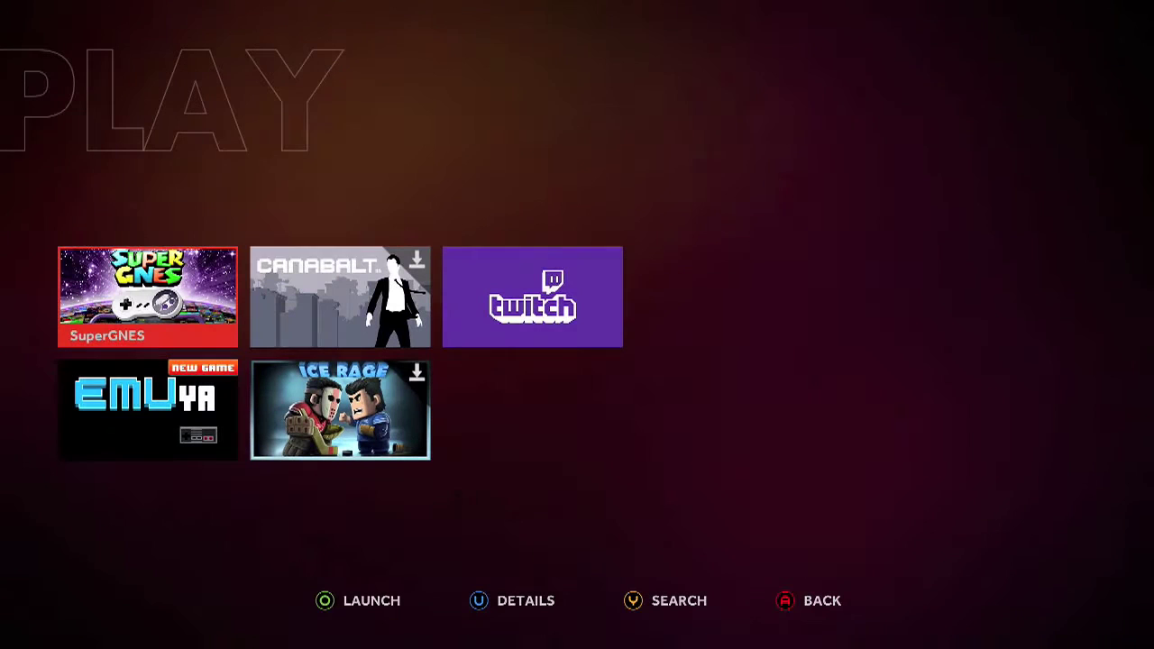
pyautogui.press('Escape')
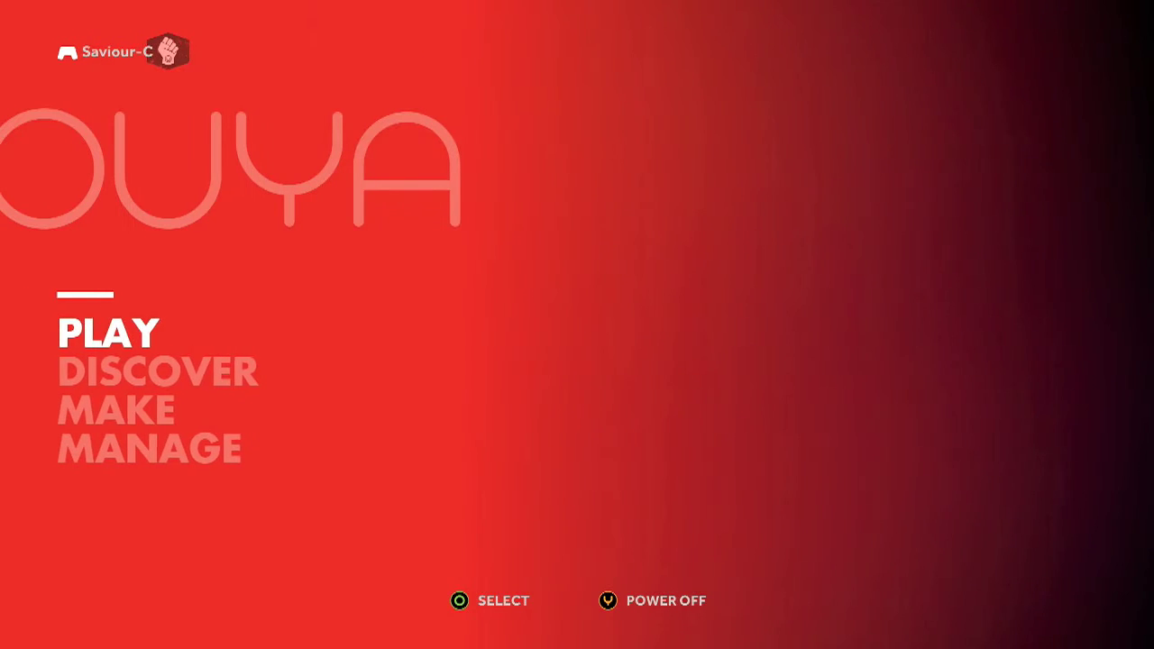
# Browse the DISCOVER store's featured rows, then return to the main menu.
pyautogui.press('Down')
pyautogui.press('Return')
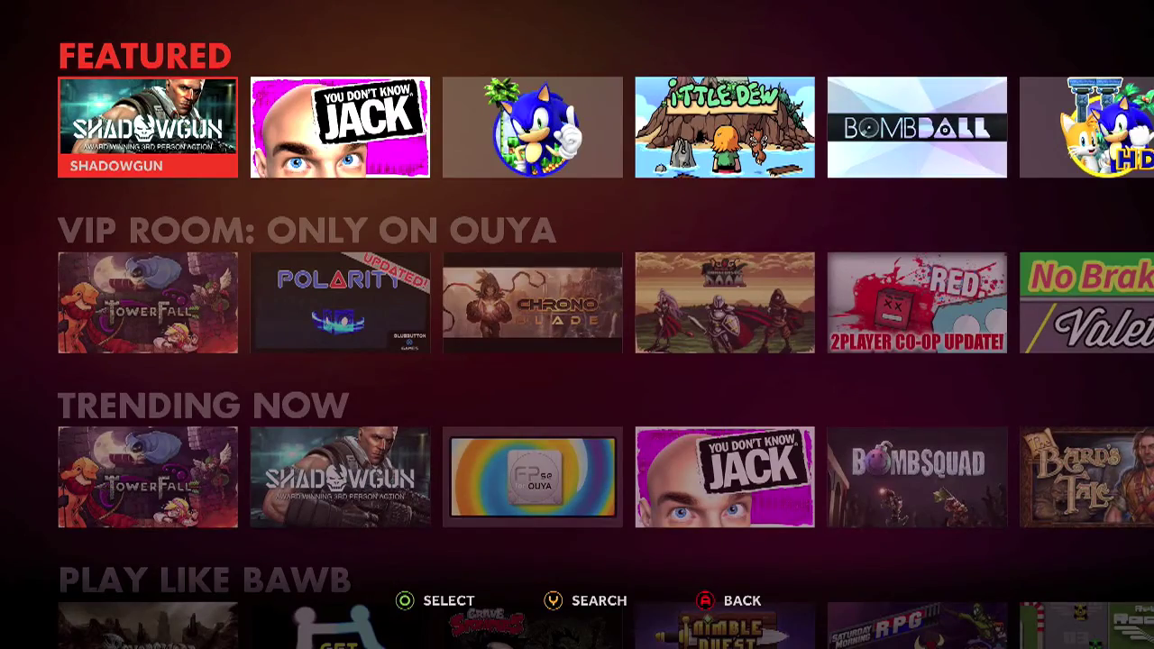
pyautogui.press('Down')
pyautogui.press('Down')
pyautogui.press('Down')
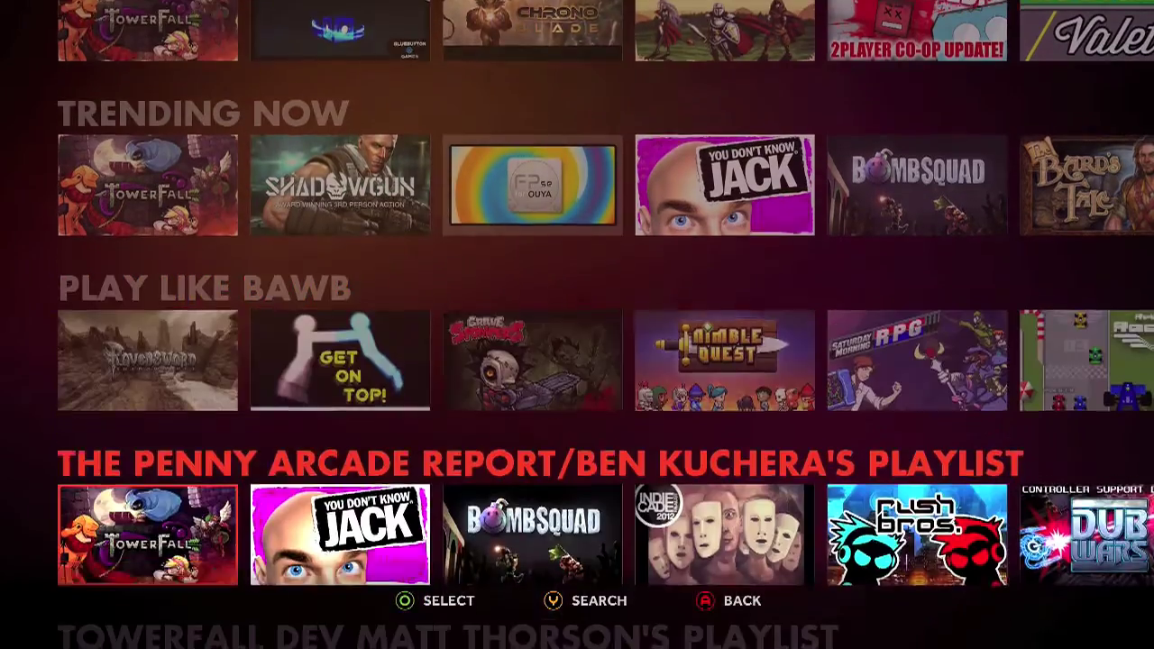
pyautogui.press('Down')
pyautogui.press('Down')
pyautogui.press('Down')
pyautogui.press('Down')
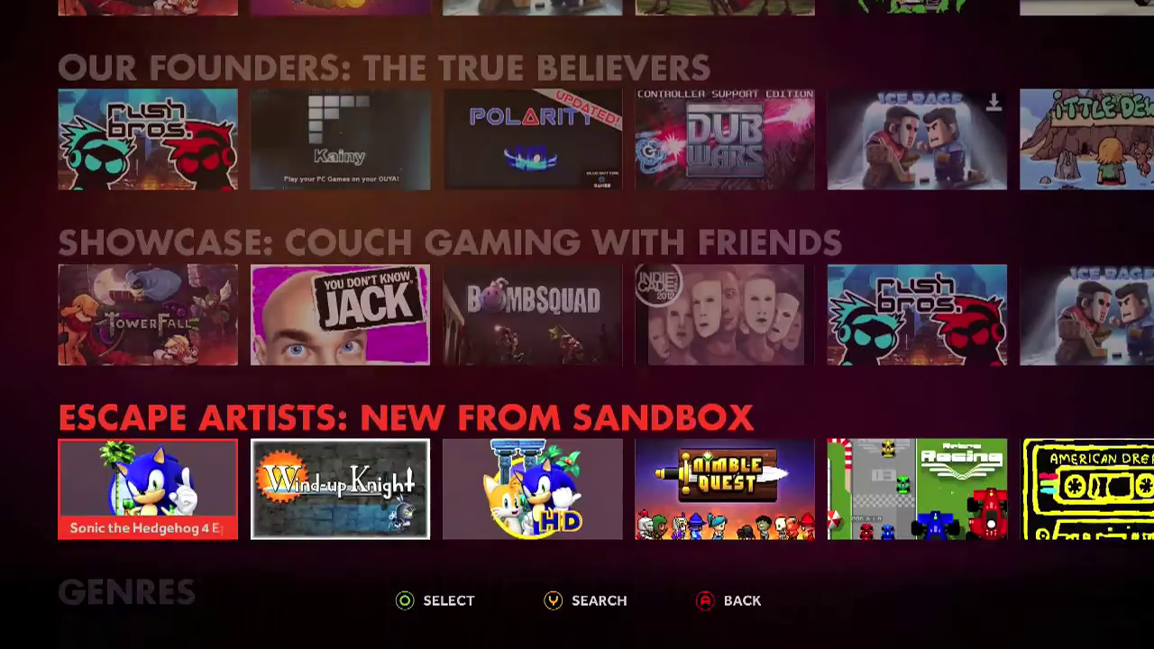
pyautogui.press('Escape')
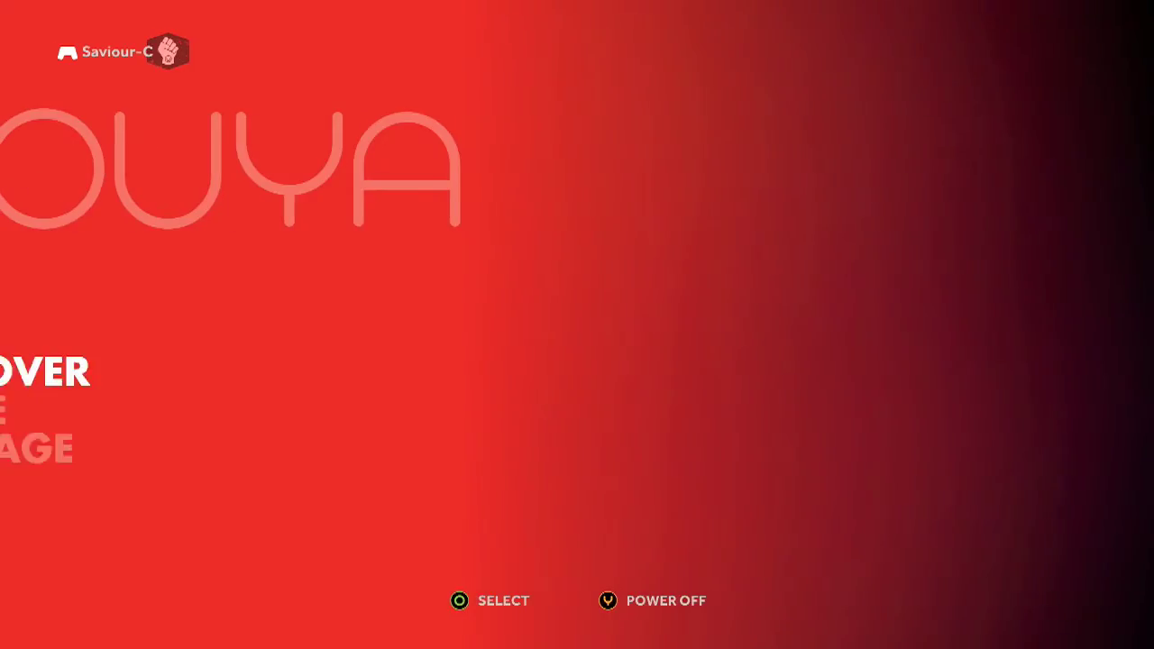
# Launch XBMC from the MAKE > SOFTWARE list.
pyautogui.press('Down')
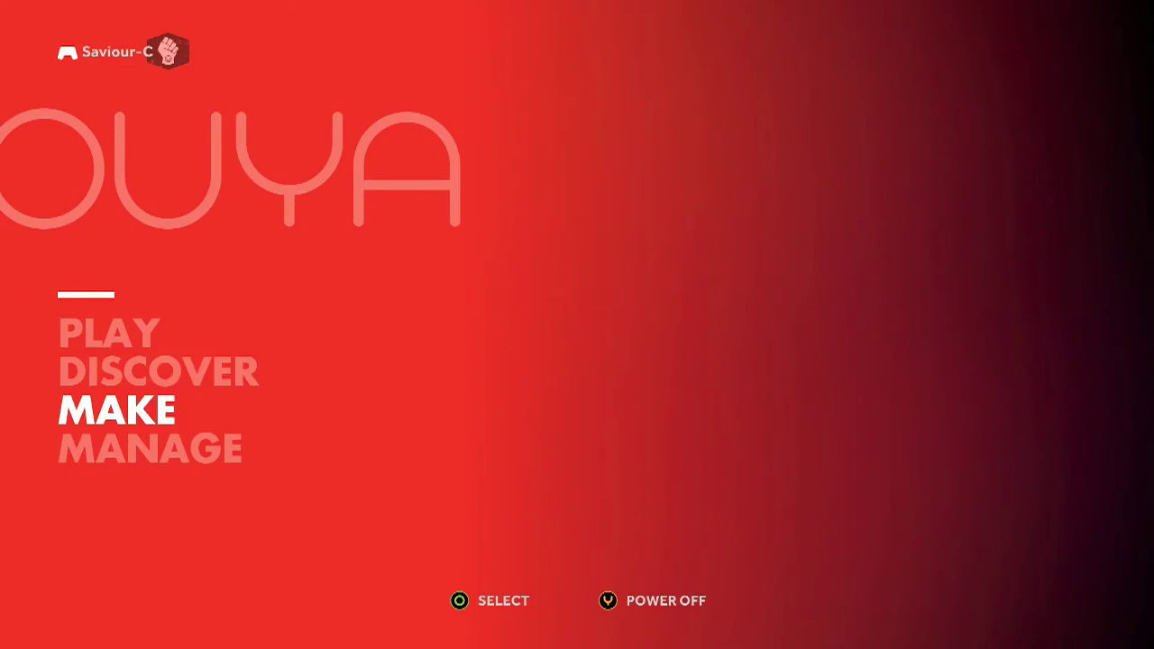
pyautogui.press('Return')
pyautogui.press('Down')
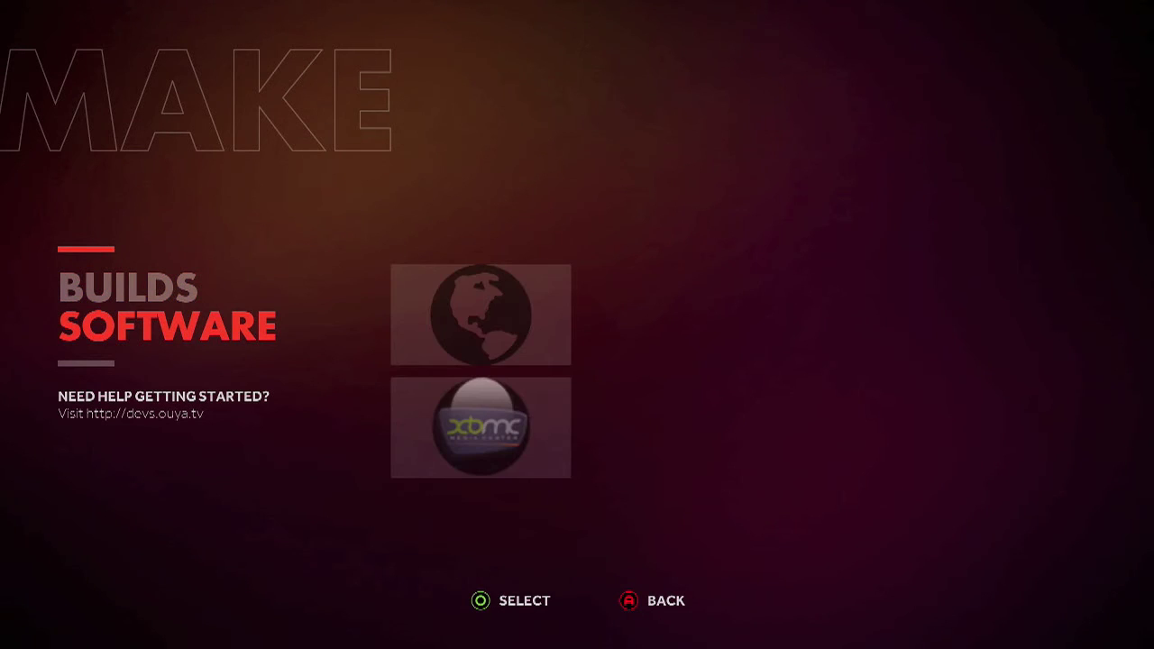
pyautogui.press('Up')
pyautogui.press('Down')
pyautogui.press('Right')
pyautogui.press('Down')
pyautogui.press('Return')
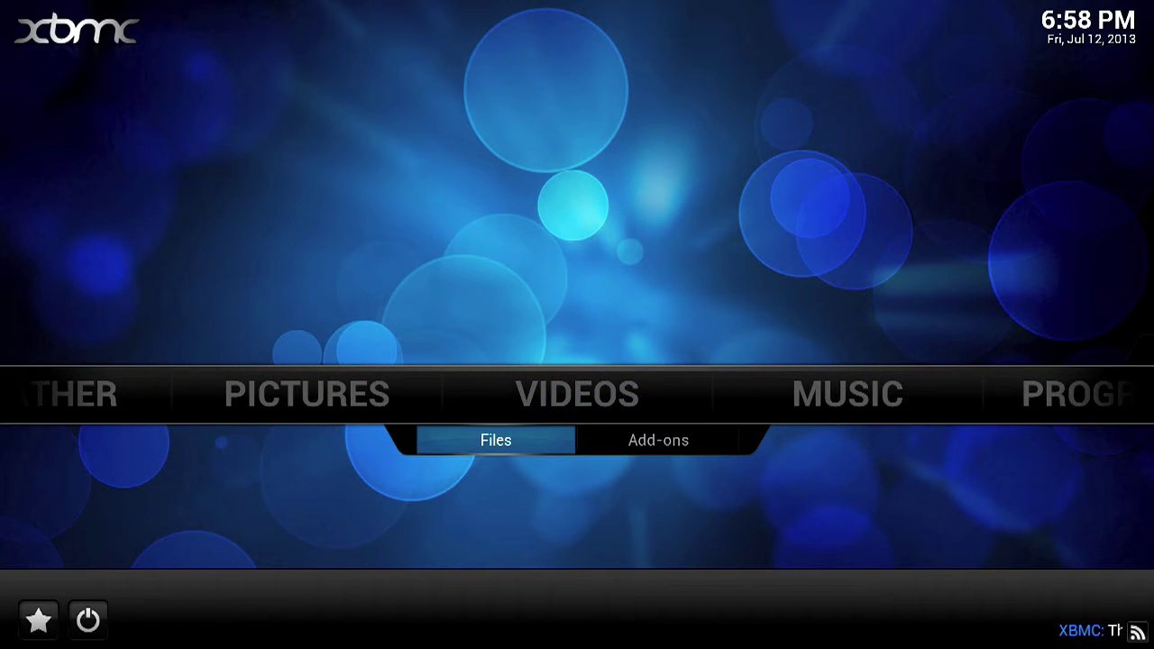
# Open XBMC's Add-ons settings and dismiss the first-run help message.
pyautogui.press('Right')
pyautogui.press('Right')
pyautogui.press('Right')
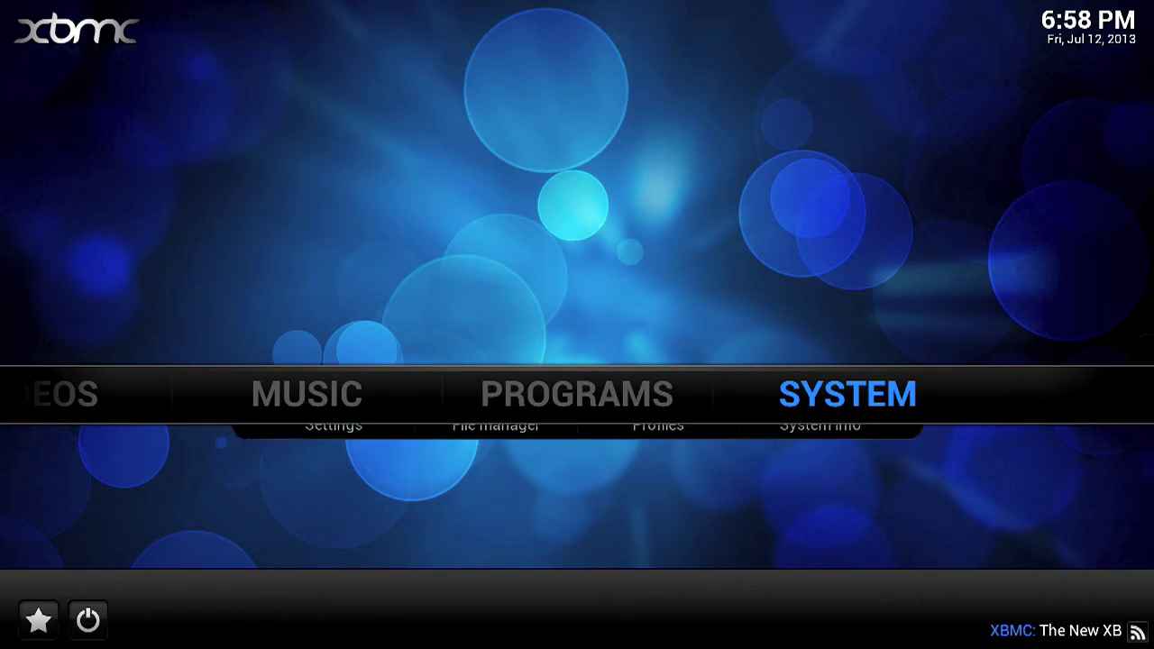
pyautogui.press('Return')
pyautogui.press('Down')
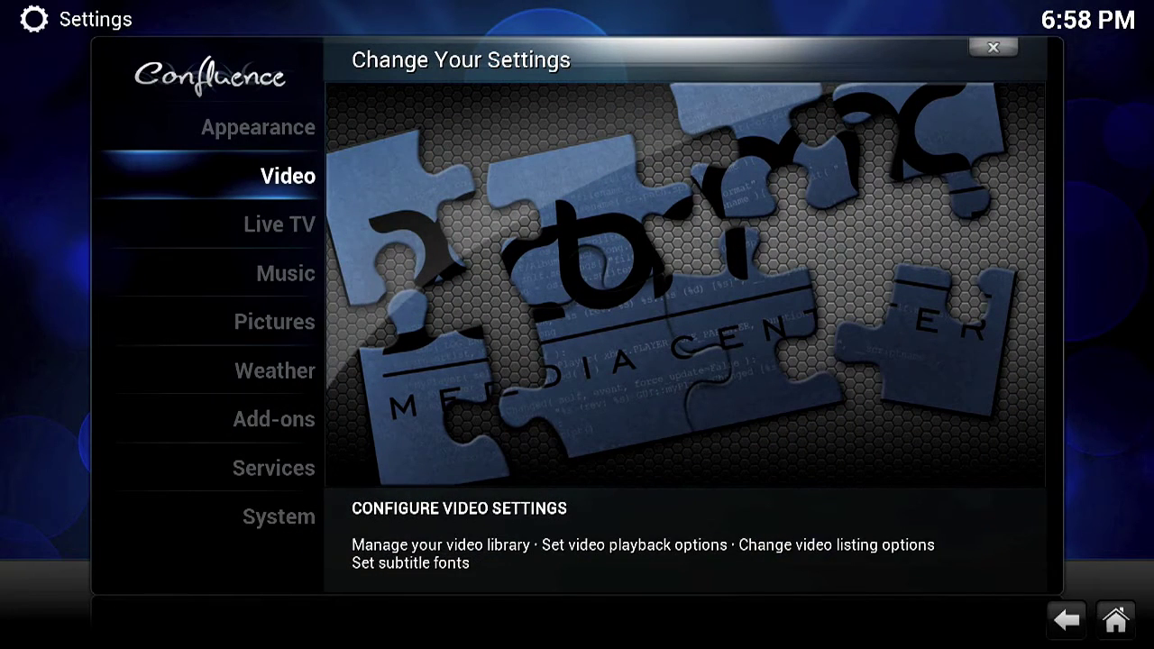
pyautogui.press('Down')
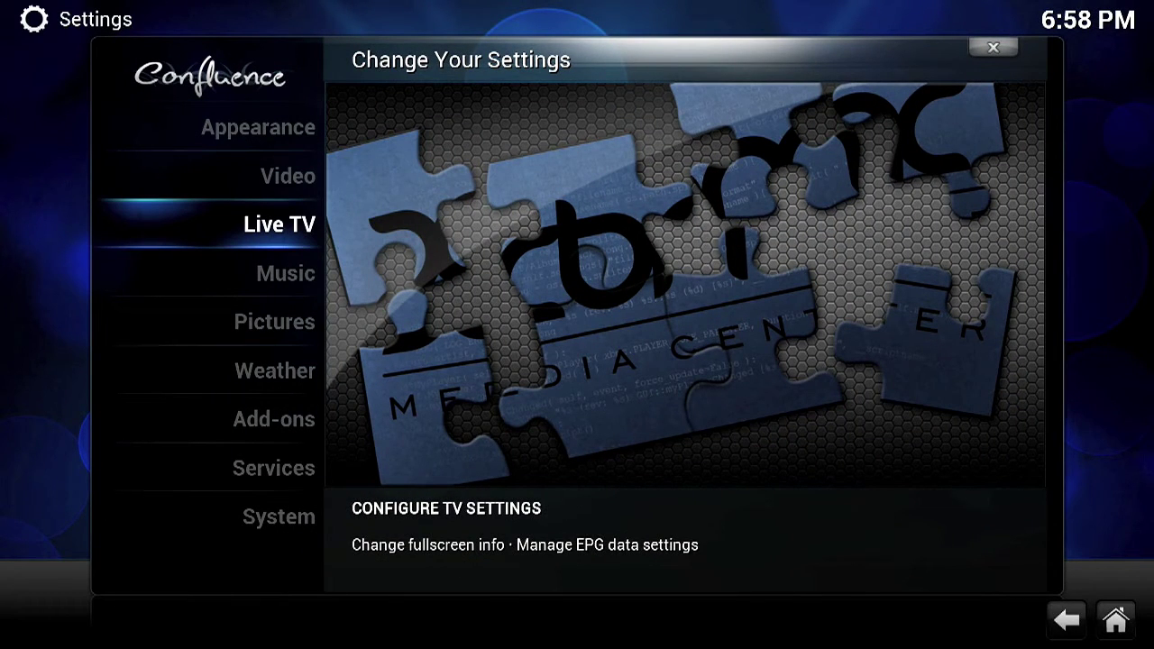
pyautogui.press('Down')
pyautogui.press('Down')
pyautogui.press('Down')
pyautogui.press('Down')
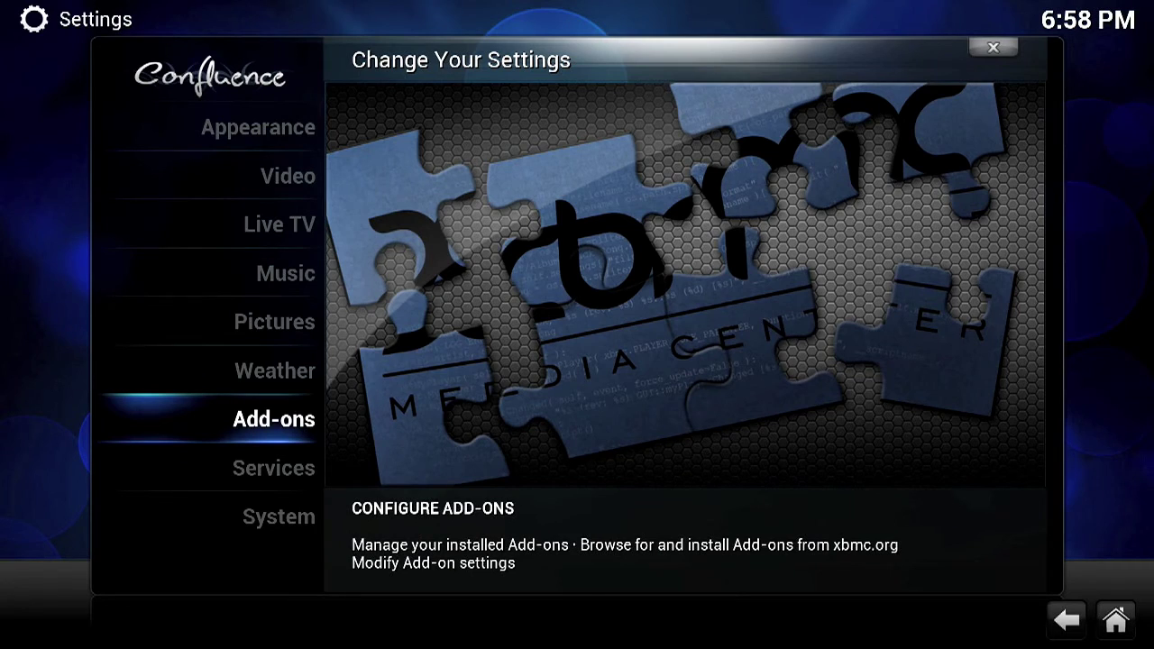
pyautogui.press('Return')
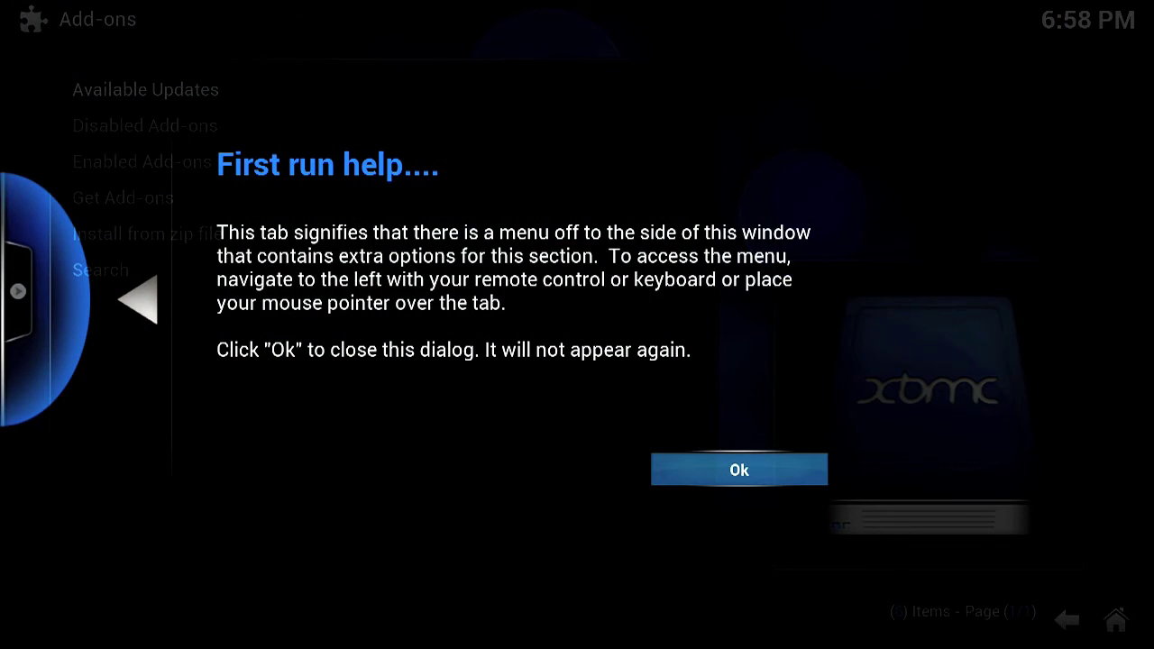
pyautogui.press('Return')
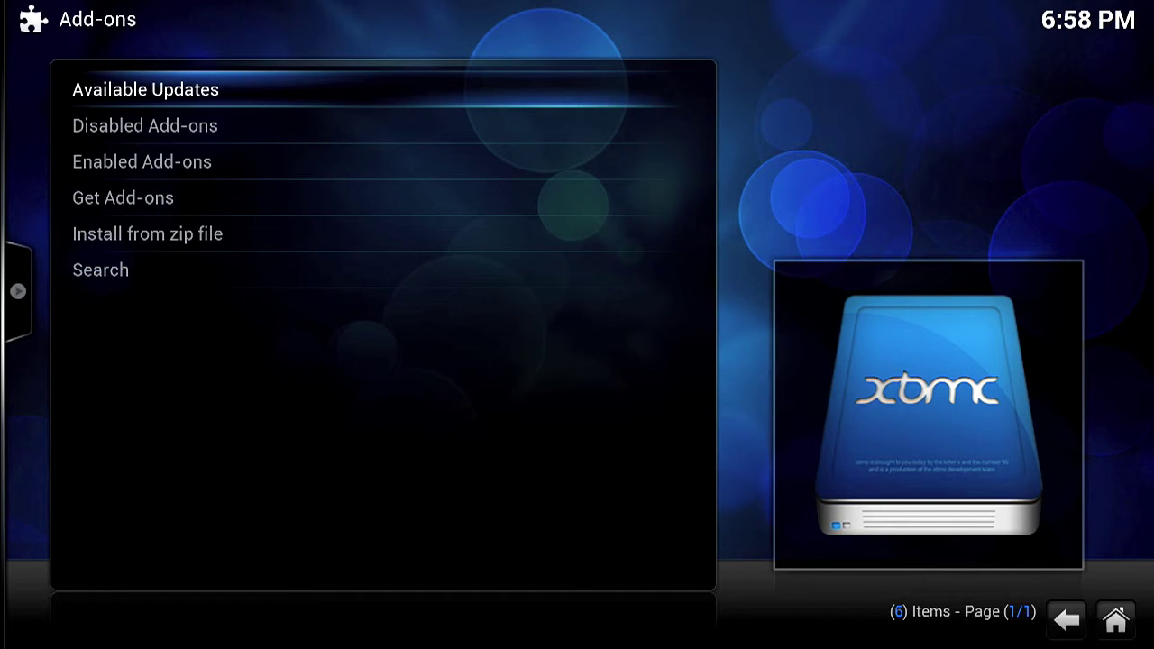
# Review The TVDB 1.5.4 update under Available Updates > TV information, then return to Add-ons.
pyautogui.press('Return')
pyautogui.press('Down')
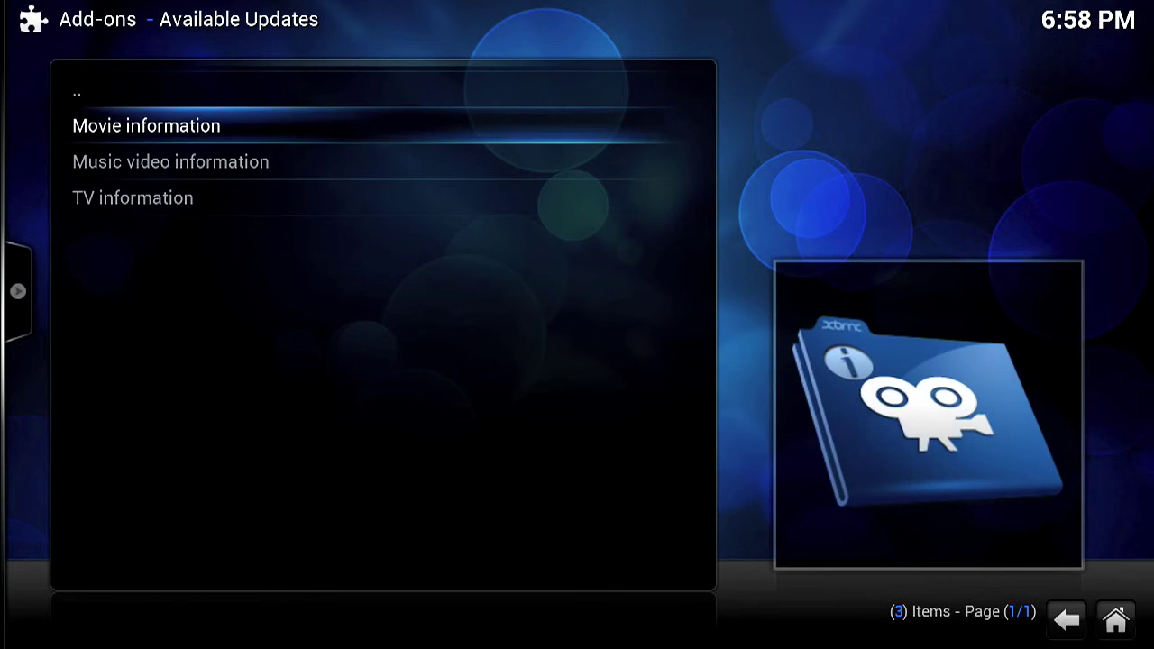
pyautogui.press('Down')
pyautogui.press('Down')
pyautogui.press('Return')
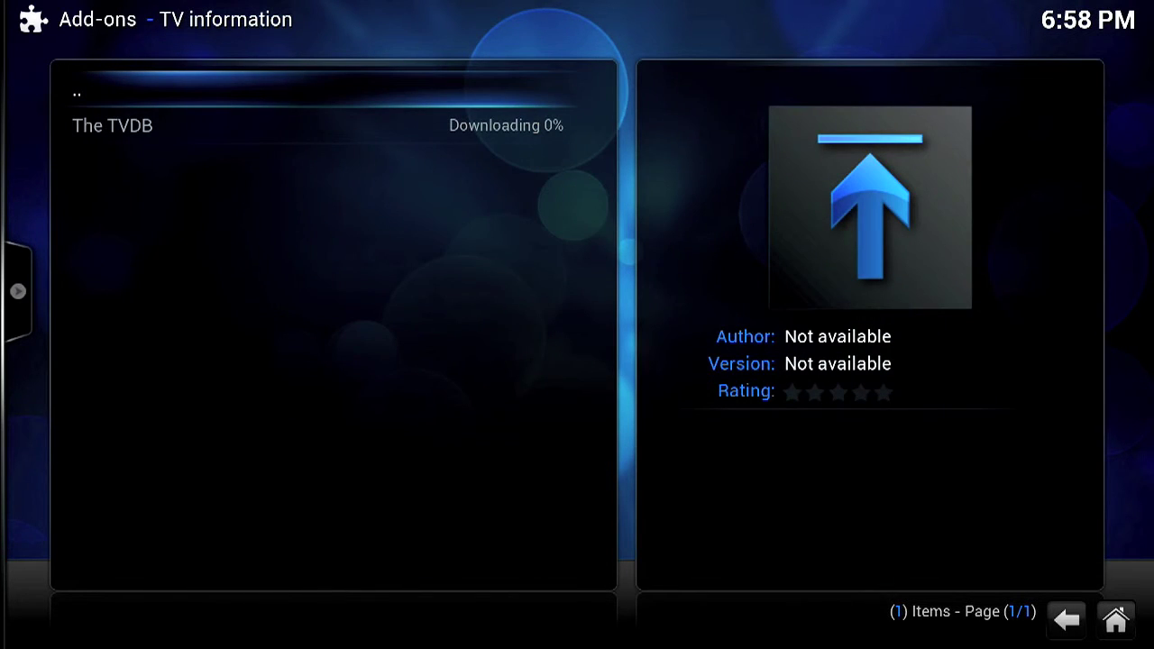
pyautogui.press('Down')
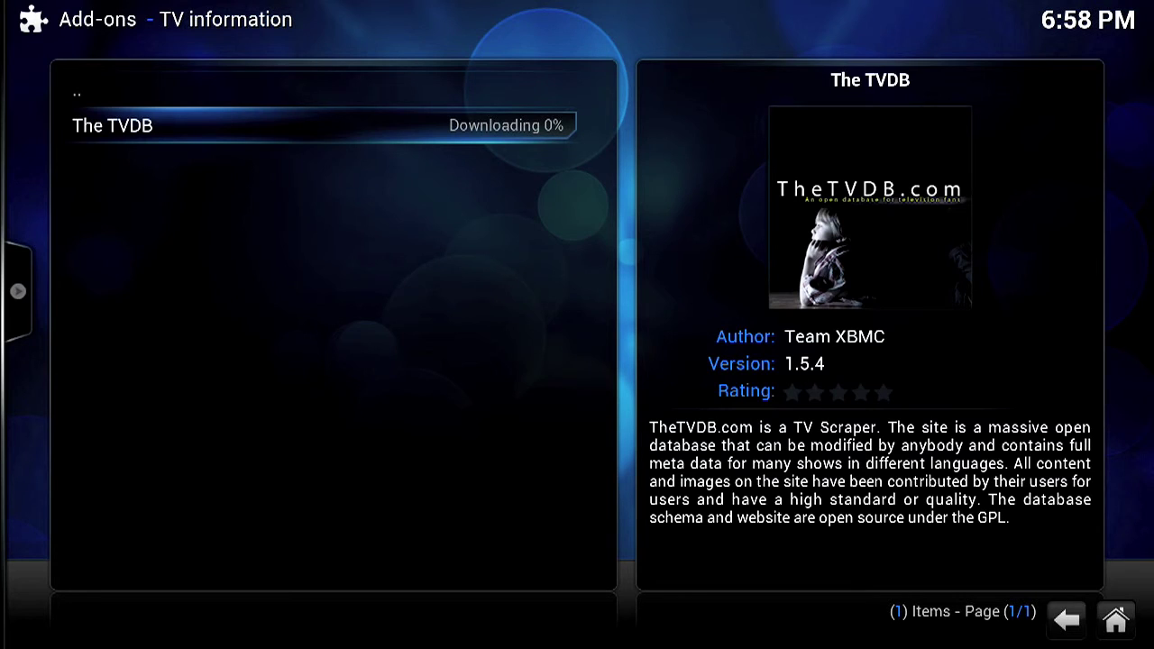
pyautogui.press('BackSpace')
pyautogui.press('BackSpace')
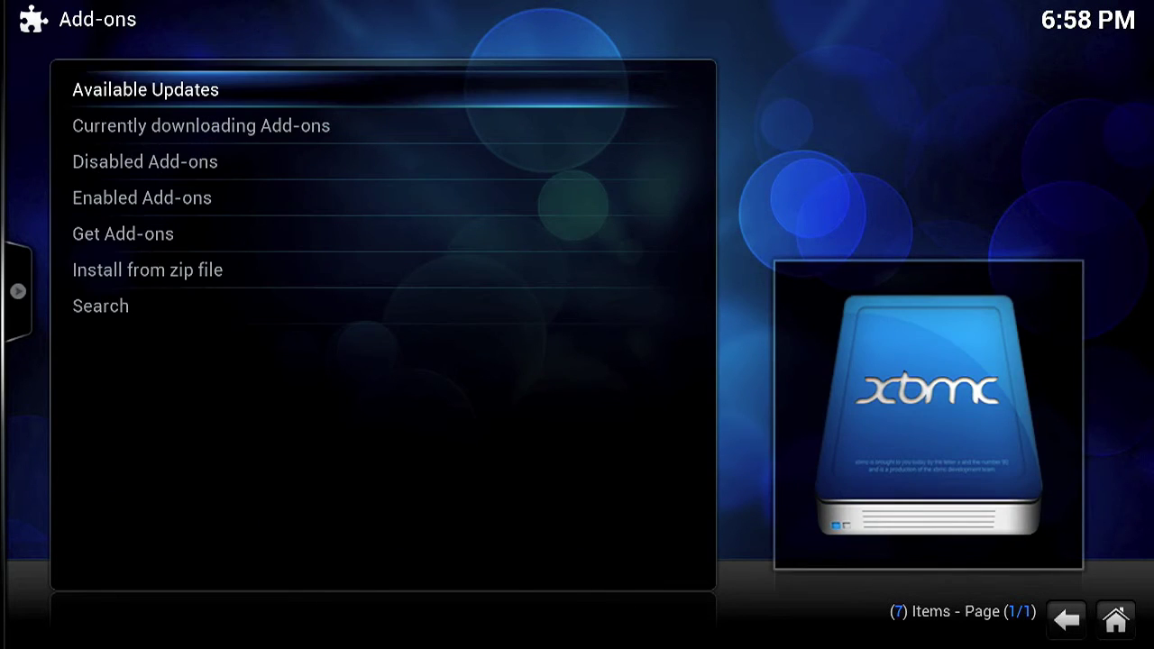
pyautogui.press('BackSpace')
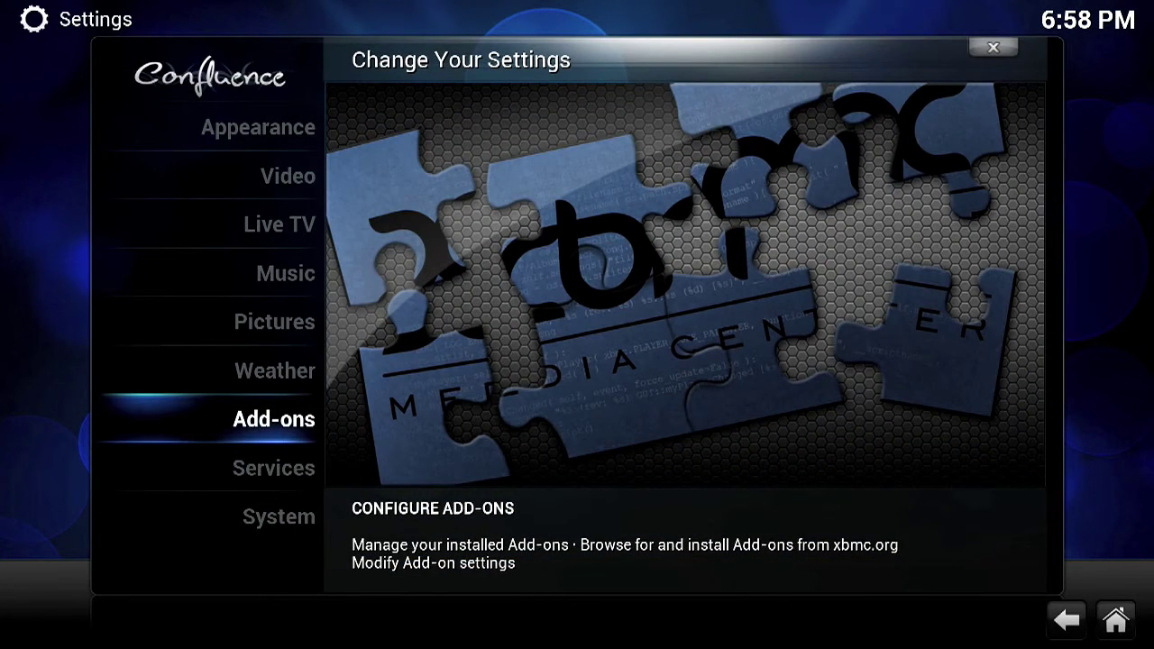
# Pass through the System settings and open the Videos section.
pyautogui.press('Down')
pyautogui.press('Down')
pyautogui.press('Return')
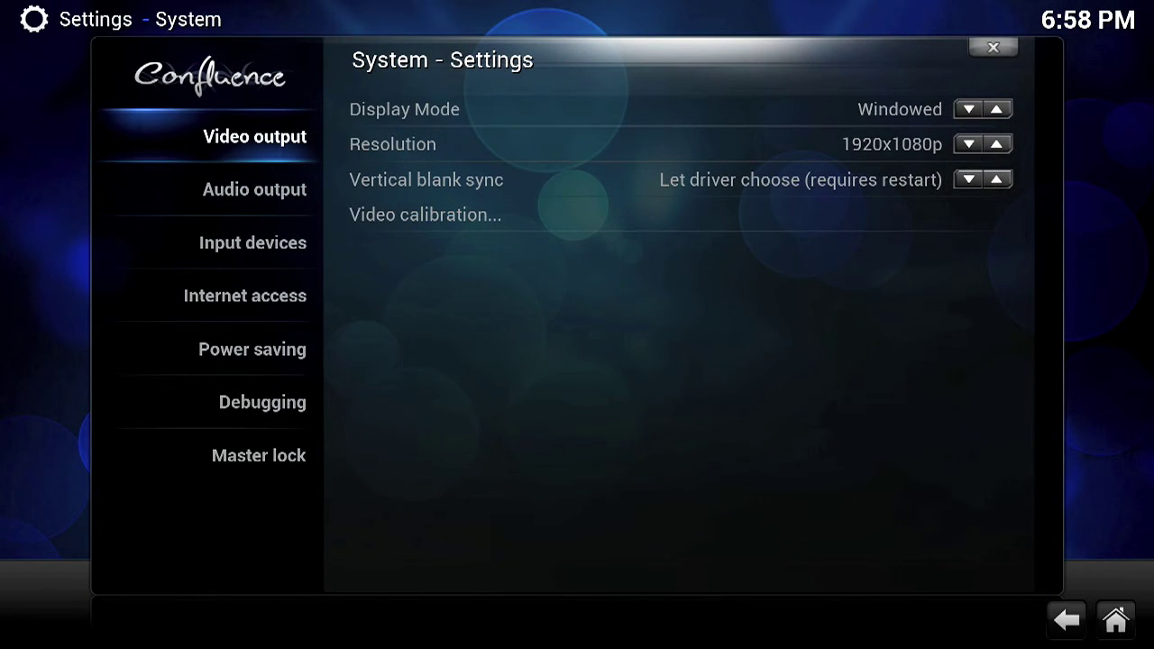
pyautogui.press('Right')
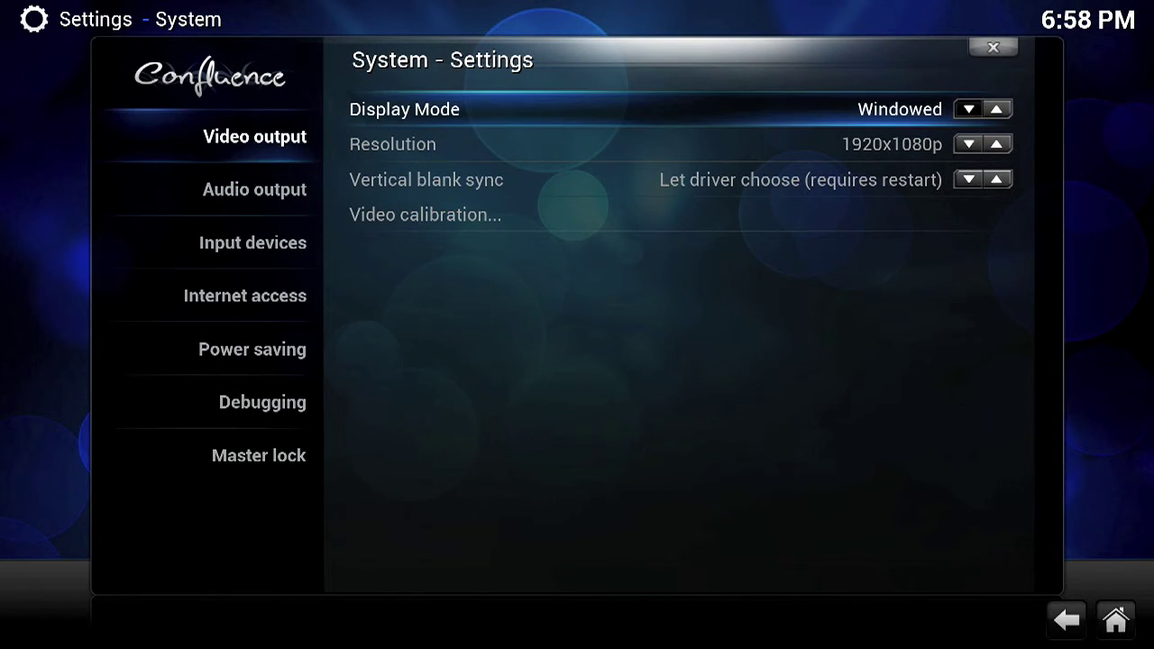
pyautogui.press('Down')
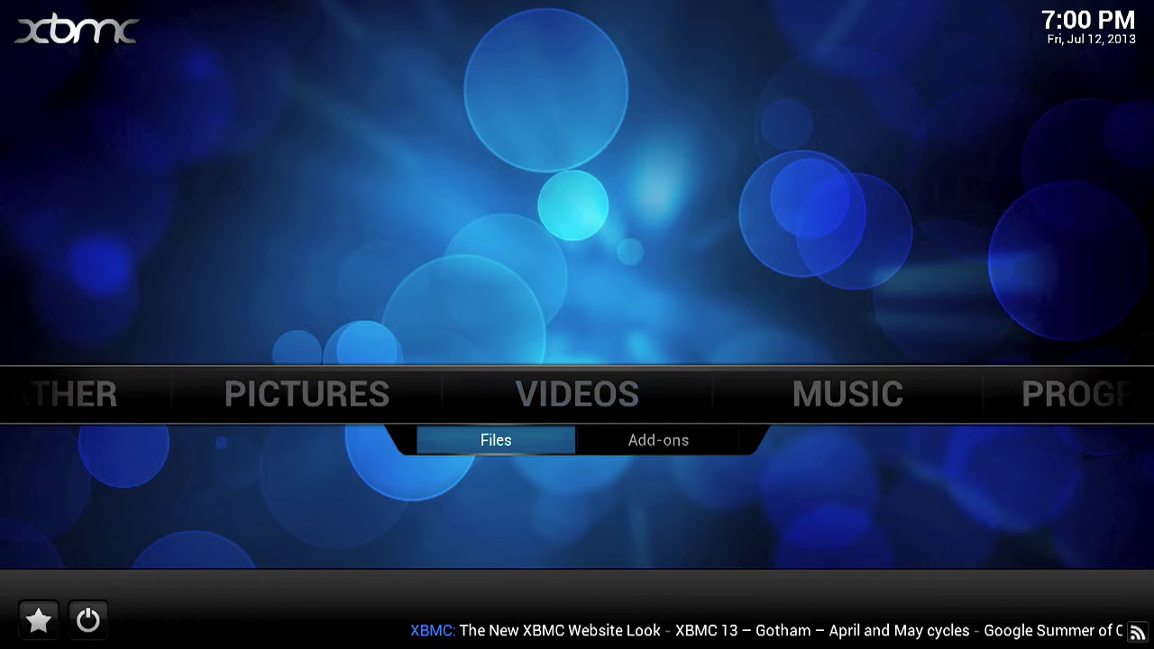
pyautogui.press('Return')
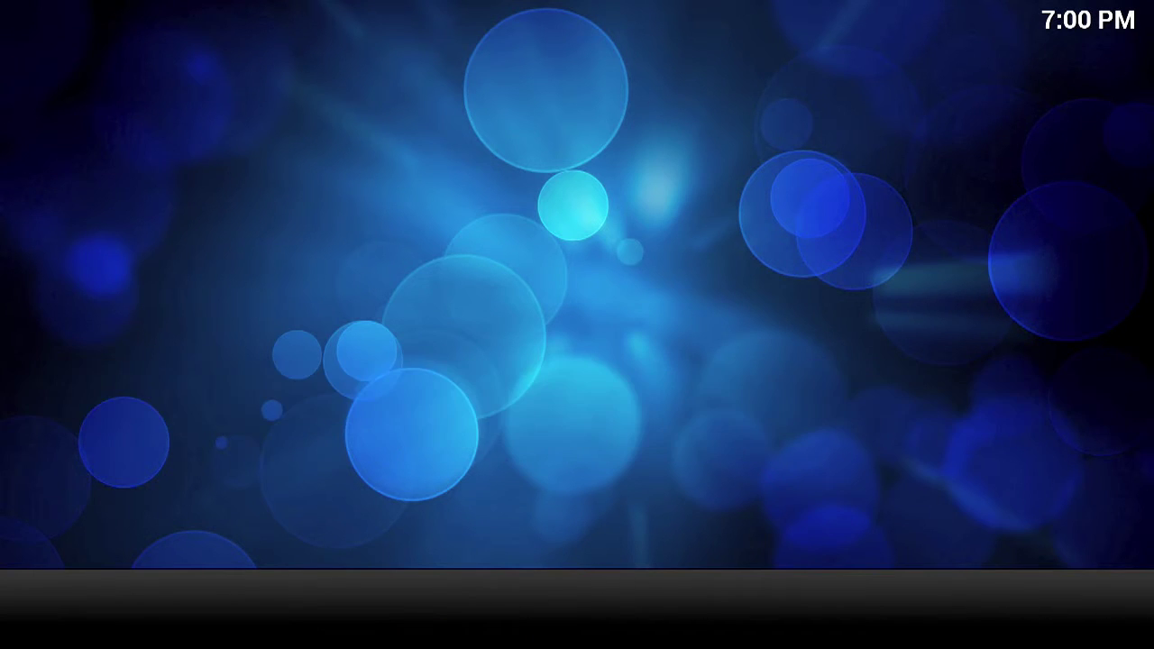
# Open the Files list in the Videos section.
pyautogui.press('Down')
pyautogui.press('Down')
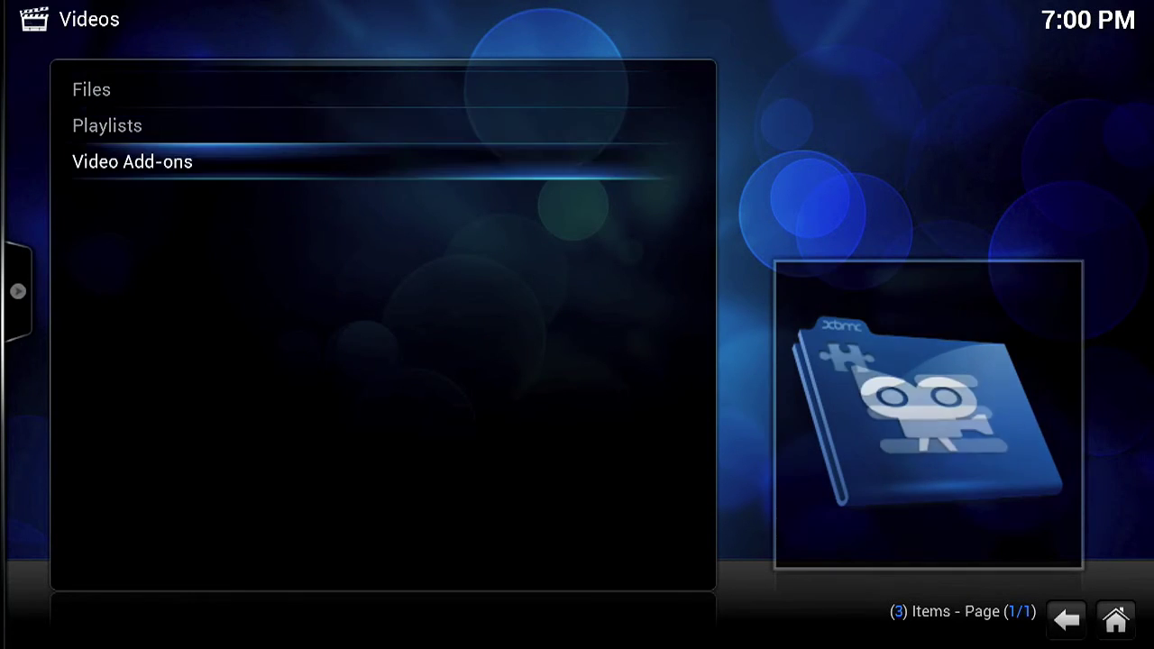
pyautogui.press('Up')
pyautogui.press('Left')
pyautogui.press('Right')
pyautogui.press('Up')
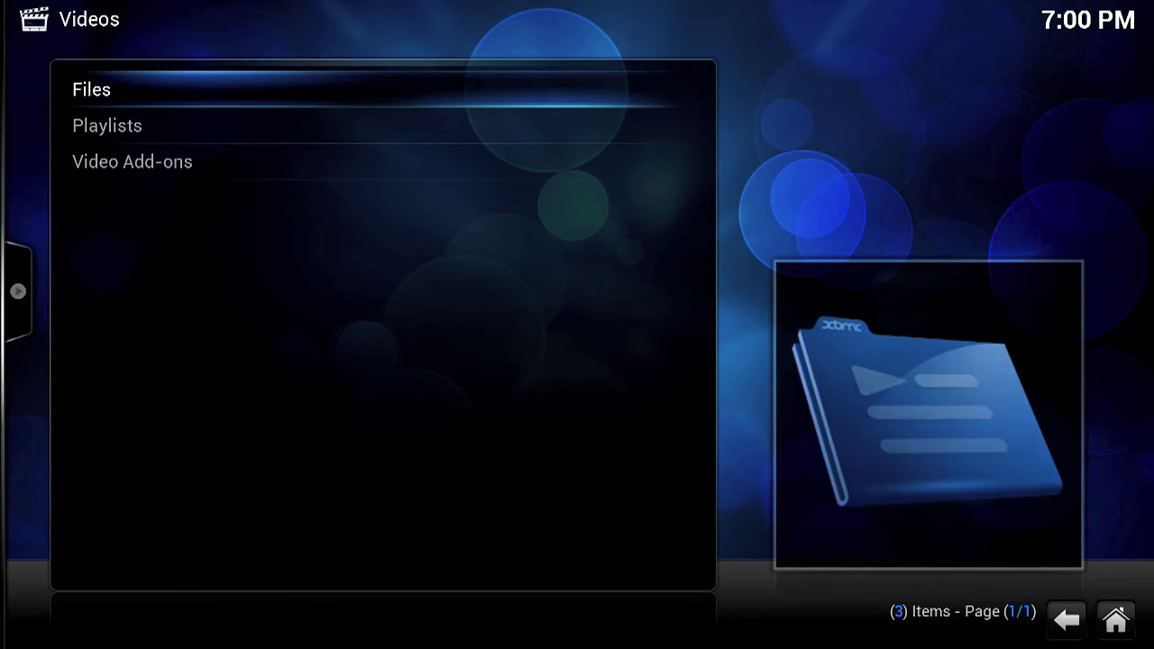
pyautogui.press('Return')
# Start a new video source with Add Videos..., its path still <None>.
pyautogui.press('Down')
pyautogui.press('Return')
pyautogui.press('Right')
pyautogui.press('Down')
pyautogui.press('Up')
pyautogui.press('Right')
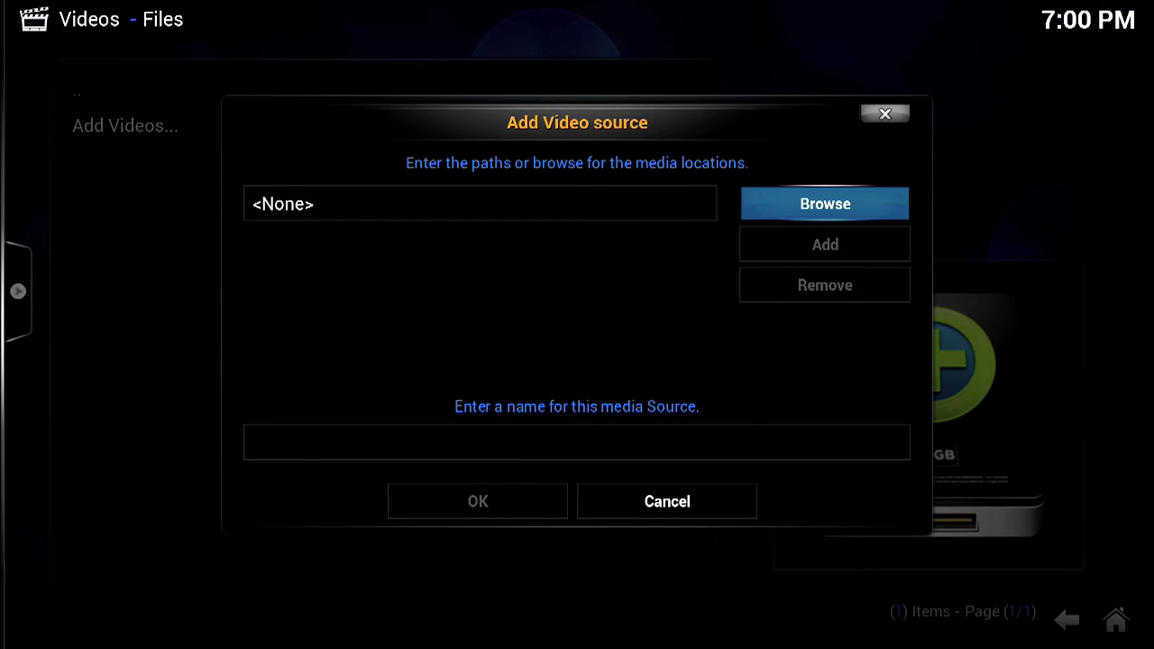
# Browse the share types and open UPnP Devices, which shows 0 items.
pyautogui.press('Return')
pyautogui.press('Down')
pyautogui.press('Down')
pyautogui.press('Down')
pyautogui.press('Down')
pyautogui.press('Down')
pyautogui.press('Down')
pyautogui.press('Down')
pyautogui.press('Down')
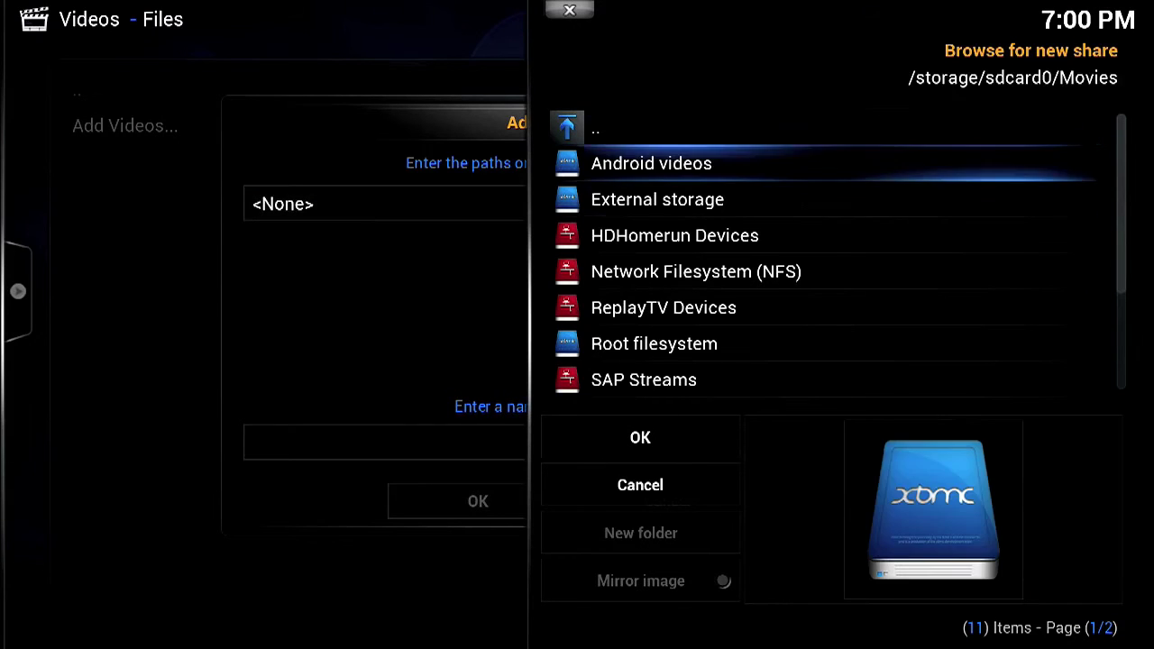
pyautogui.press('Down')
pyautogui.press('Down')
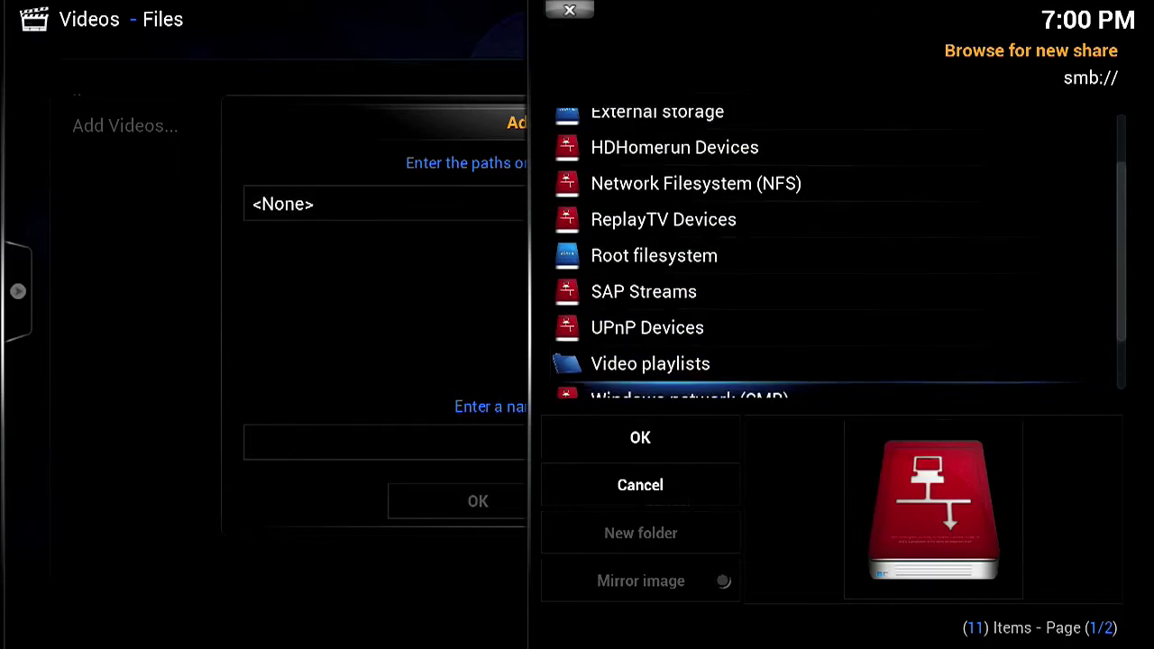
pyautogui.press('Up')
pyautogui.press('Down')
pyautogui.press('Down')
pyautogui.press('Down')
pyautogui.press('Up')
pyautogui.press('Up')
pyautogui.press('Up')
pyautogui.press('Up')
pyautogui.press('Up')
pyautogui.press('Up')
pyautogui.press('Up')
pyautogui.press('Up')
pyautogui.press('Up')
pyautogui.press('Up')
pyautogui.press('Up')
pyautogui.press('Up')
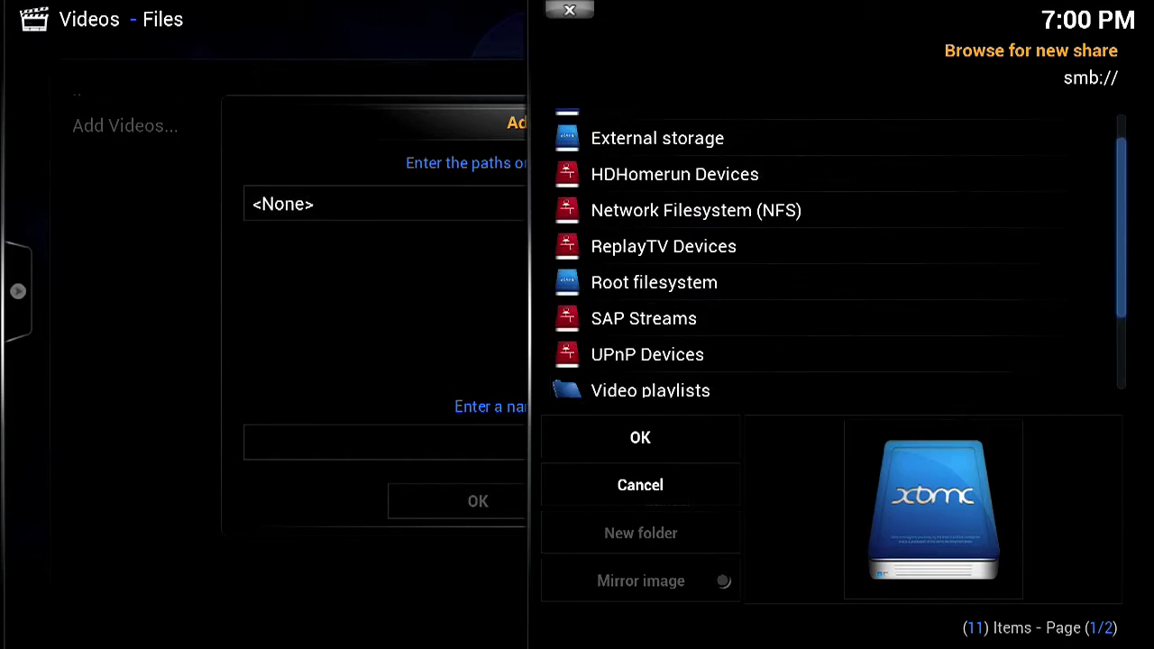
pyautogui.press('Up')
pyautogui.press('Up')
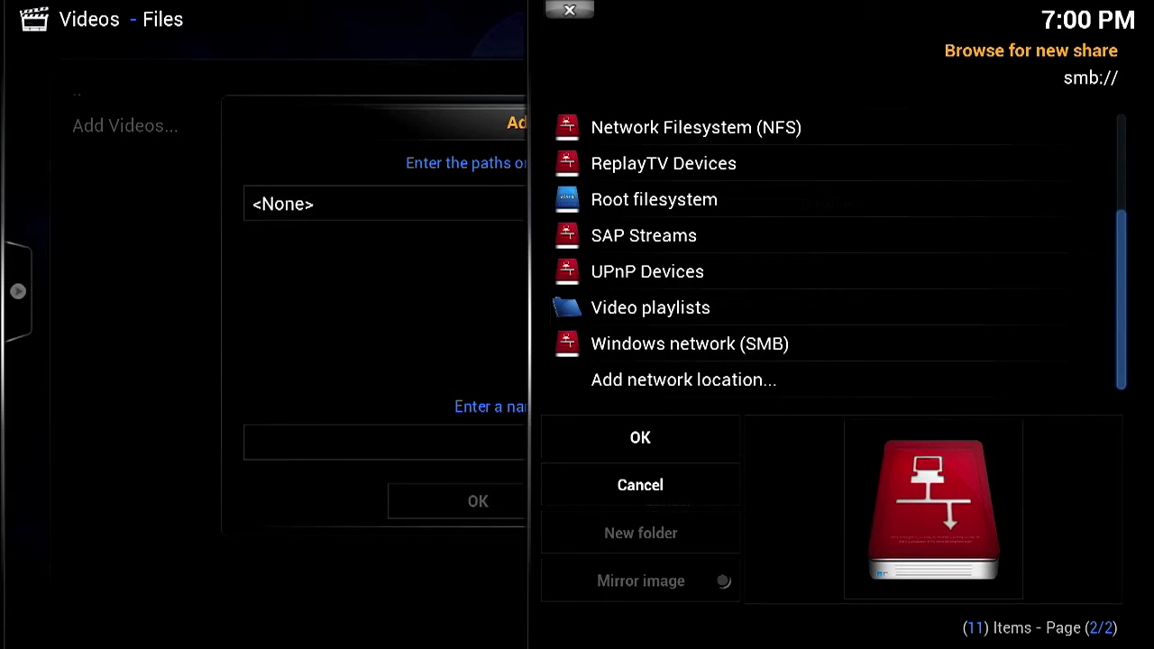
pyautogui.press('Up')
pyautogui.press('Up')
pyautogui.press('Return')
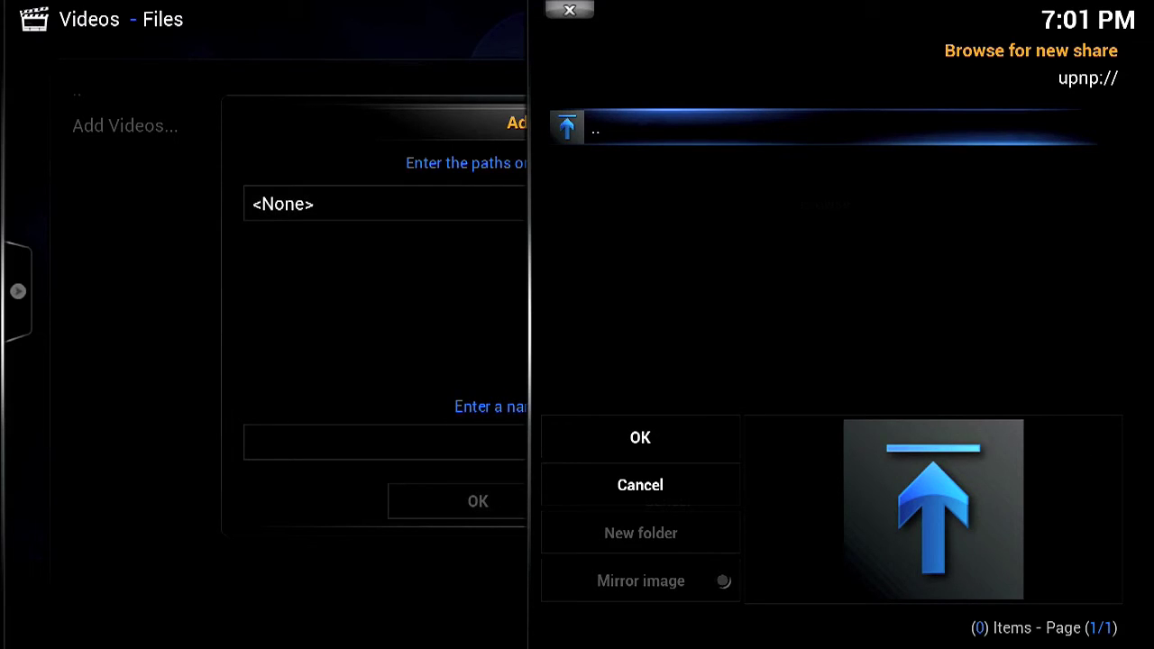
# Back out of the share browser and cancel the Add Video source dialog.
pyautogui.press('Return')
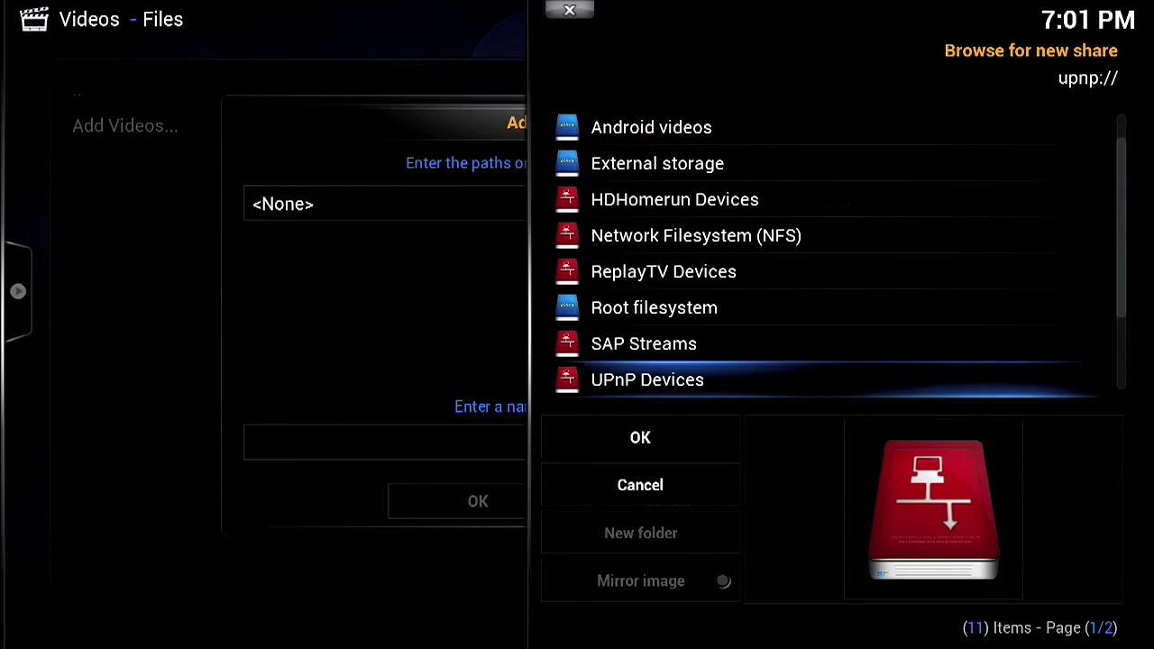
pyautogui.press('BackSpace')
pyautogui.press('BackSpace')
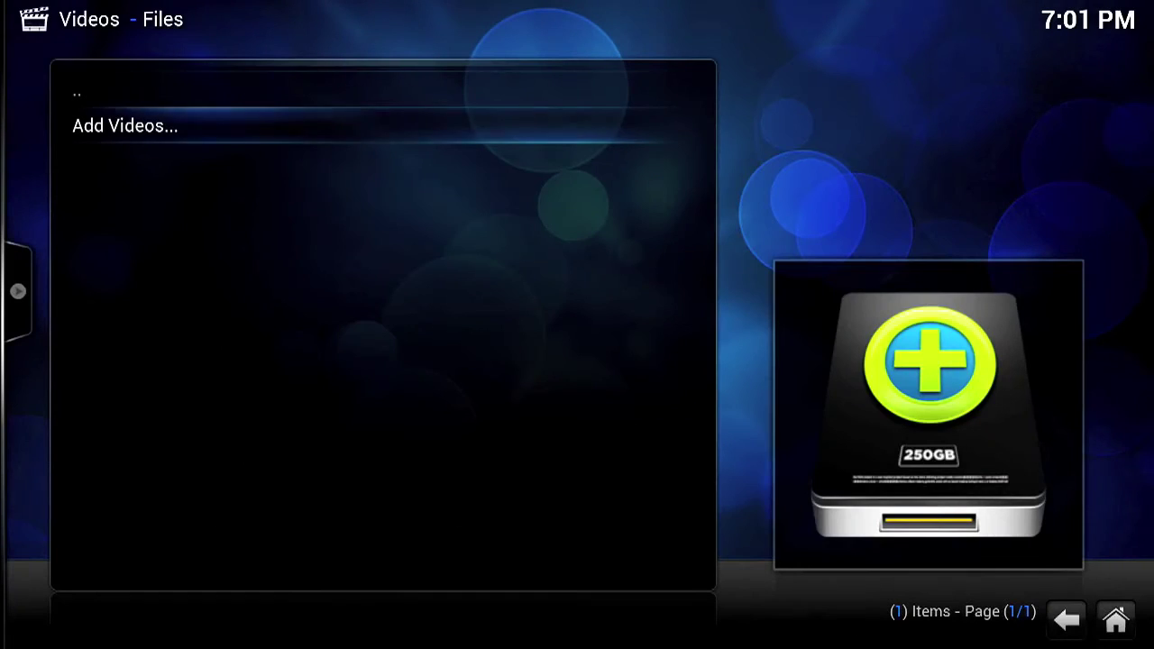
pyautogui.press('BackSpace')
pyautogui.press('BackSpace')
# View the System info summary for the 13.0-ALPHA1 build, then close it.
pyautogui.press('Right')
pyautogui.press('Right')
pyautogui.press('Right')
pyautogui.press('Down')
pyautogui.press('Right')
pyautogui.press('Left')
pyautogui.press('Left')
pyautogui.press('Return')
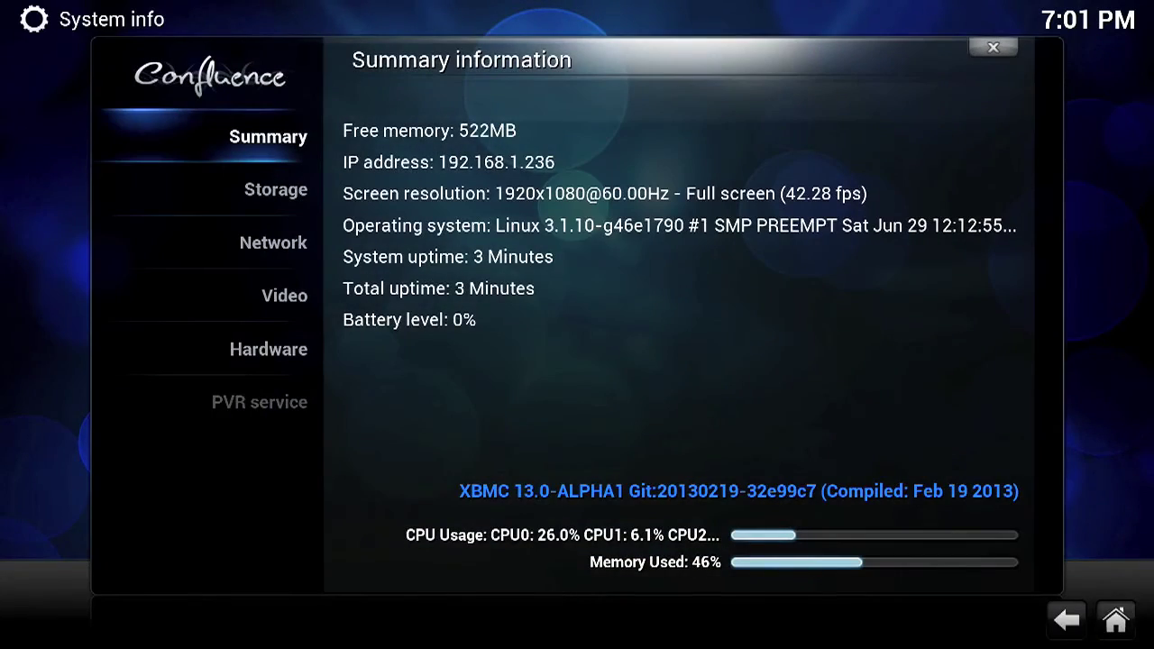
pyautogui.press('BackSpace')
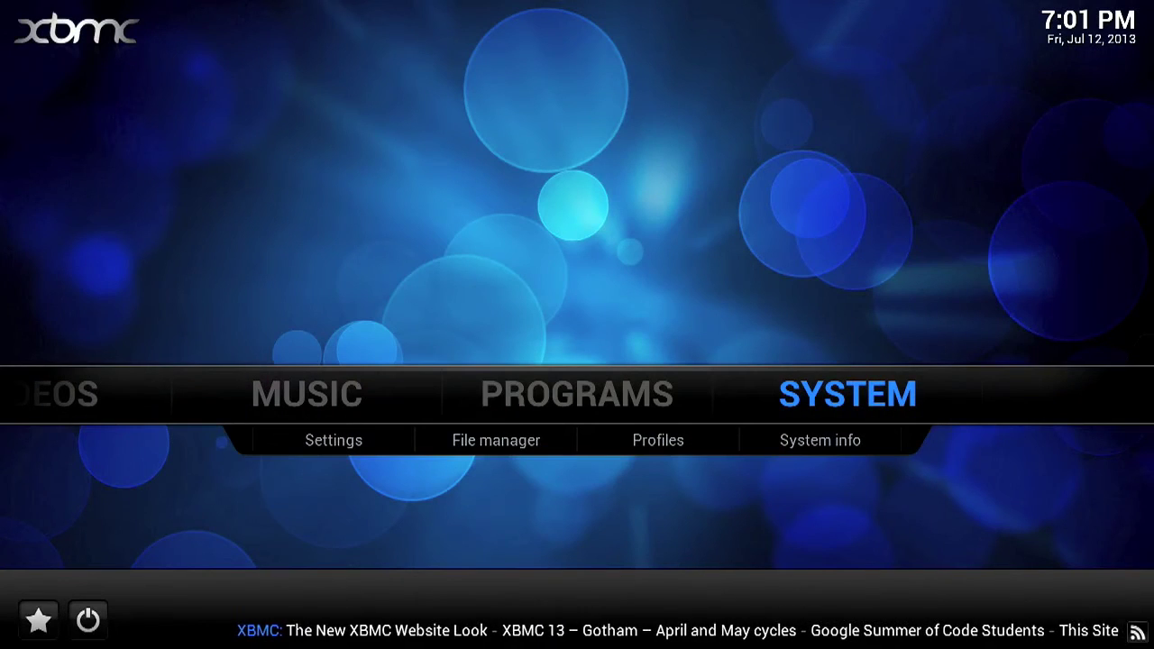
# Return to Videos from the home menu and enter its Files list.
pyautogui.press('Left')
pyautogui.press('Left')
pyautogui.press('Left')
pyautogui.press('Left')
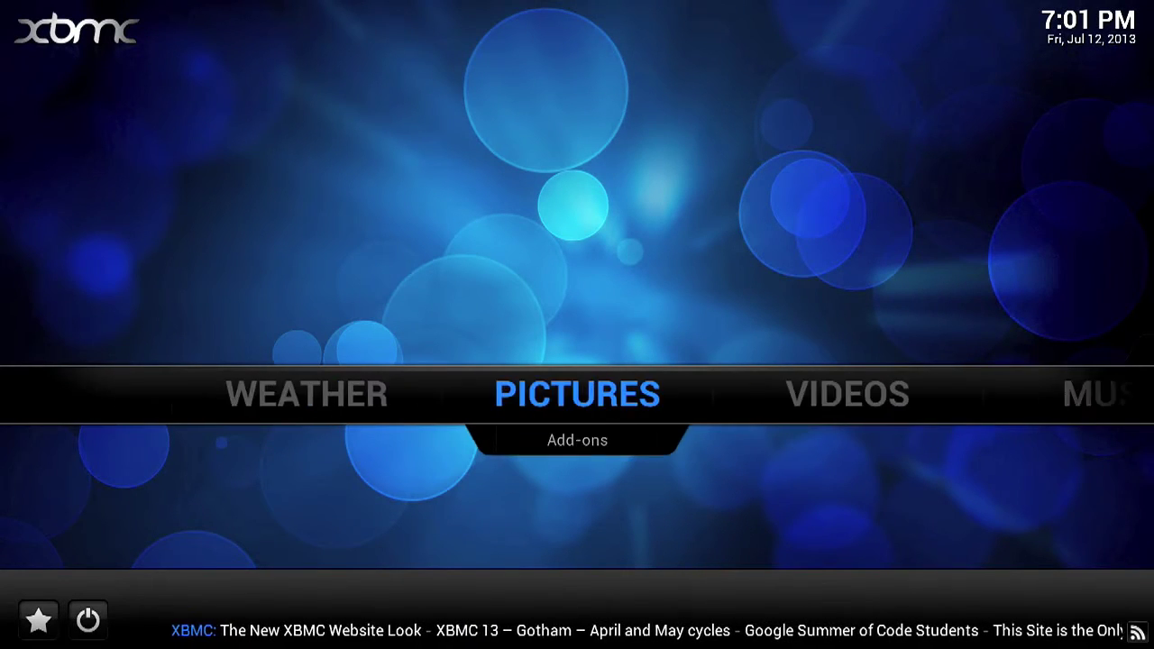
pyautogui.press('Right')
pyautogui.press('Down')
pyautogui.press('Return')
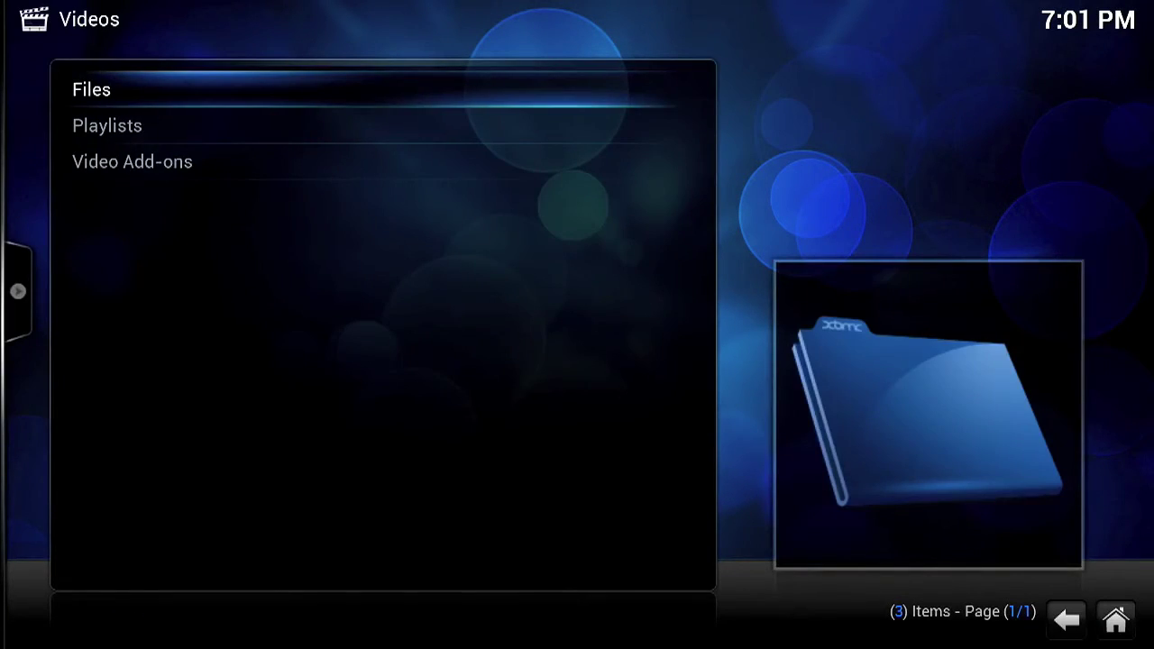
pyautogui.press('Return')
# Start a new video source and look through the share types, including the network location form.
pyautogui.press('Return')
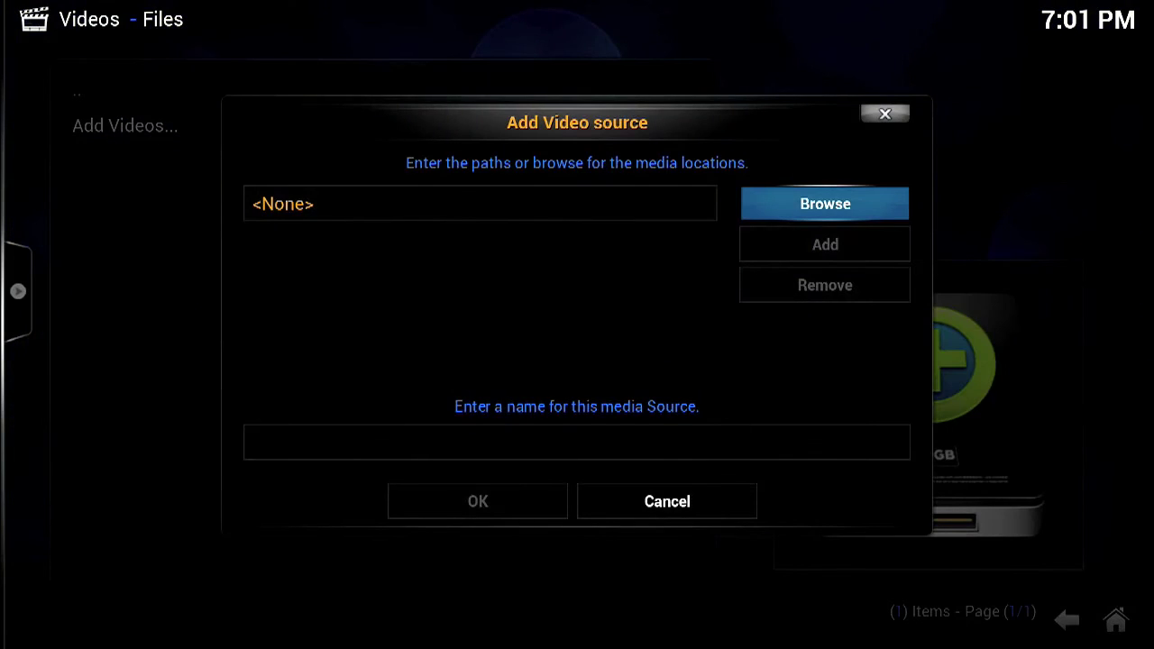
pyautogui.press('Return')
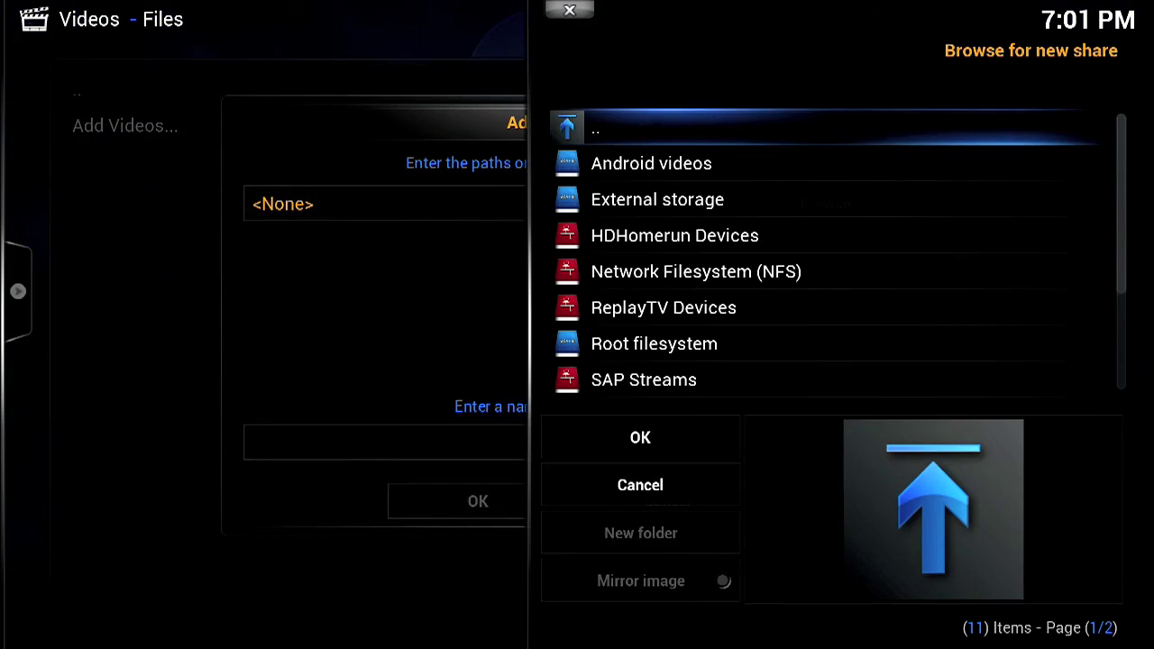
pyautogui.press('Down')
pyautogui.press('Down')
pyautogui.press('Down')
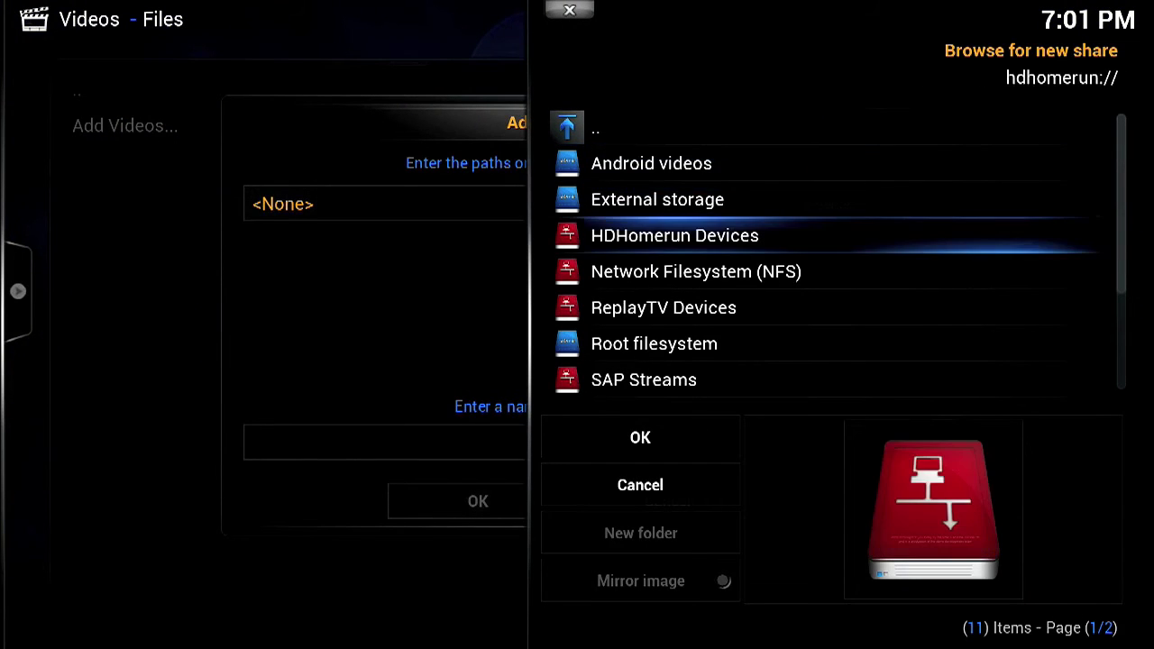
pyautogui.press('Down')
pyautogui.press('Down')
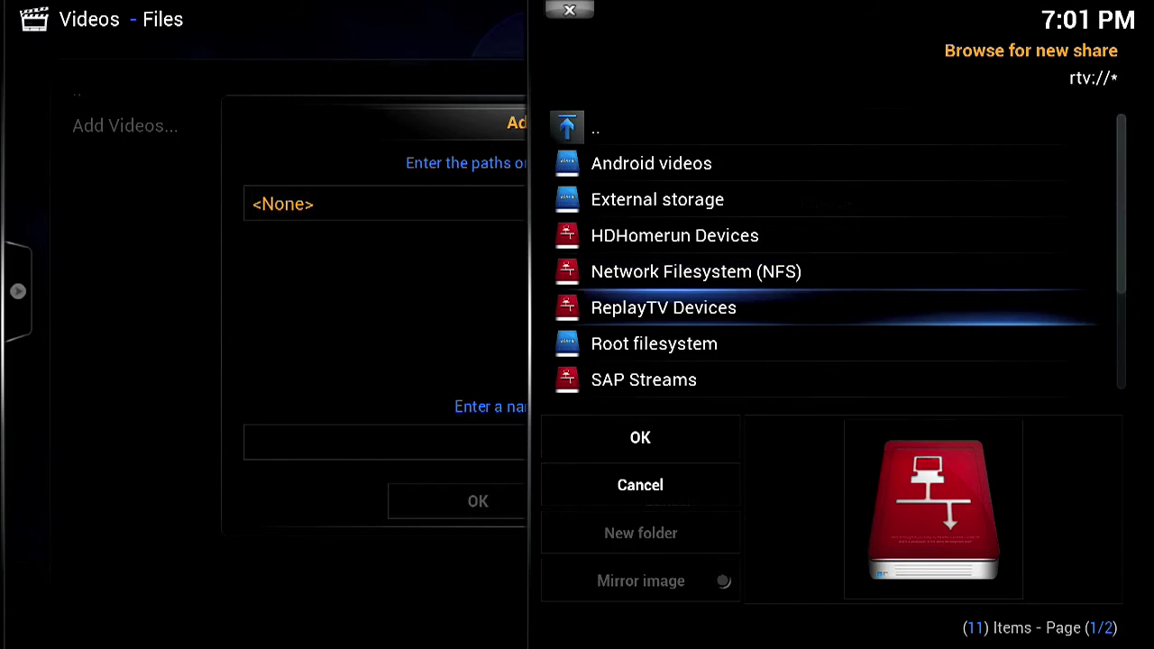
pyautogui.press('Down')
pyautogui.press('Down')
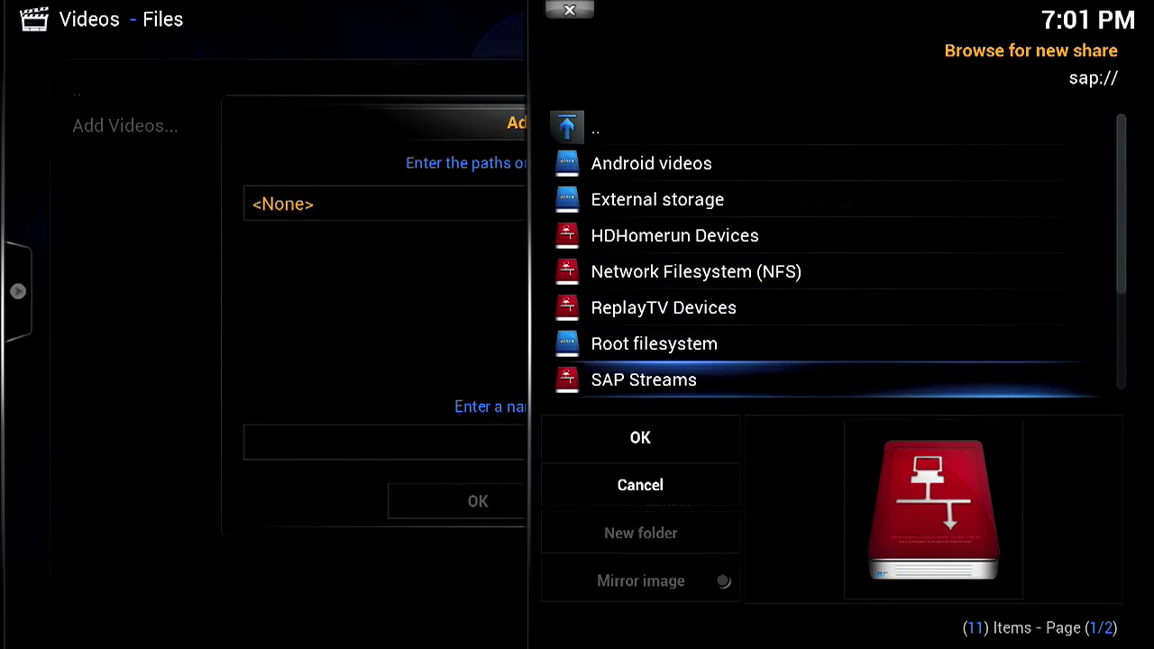
pyautogui.press('Down')
pyautogui.press('Down')
pyautogui.press('Down')
pyautogui.press('Down')
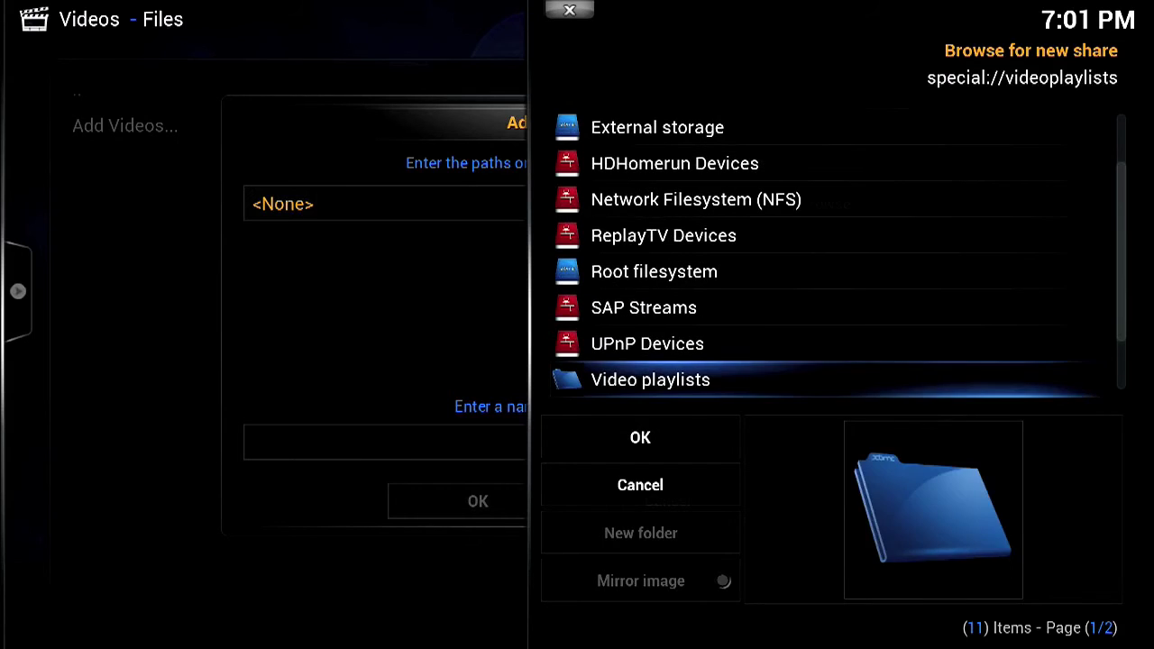
pyautogui.press('Down')
pyautogui.press('Up')
pyautogui.press('Return')
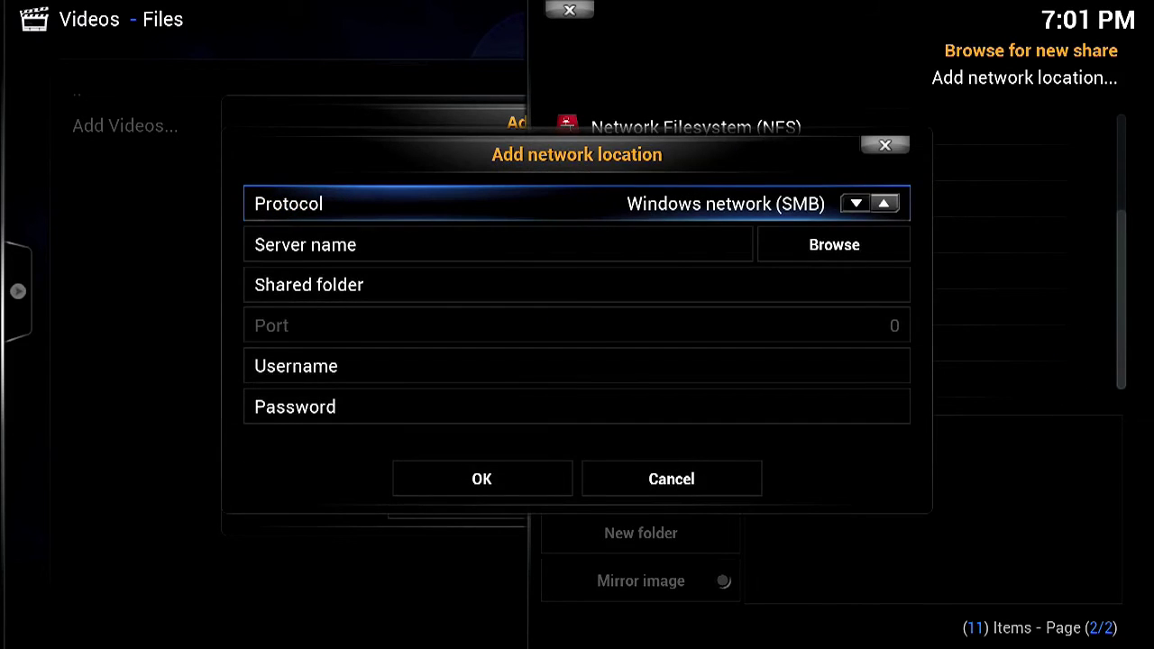
pyautogui.press('Escape')
# Choose UPnP Devices as upnp:// and save the UPnP Media Servers (Auto-Discover) source.
pyautogui.press('Up')
pyautogui.press('Up')
pyautogui.press('Up')
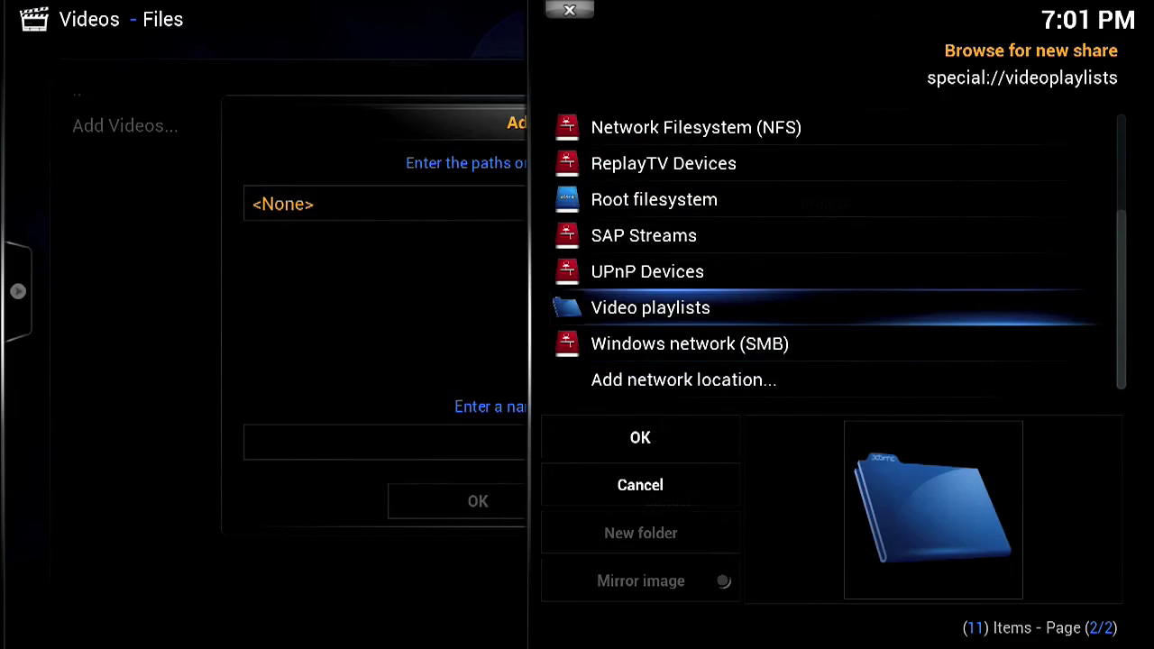
pyautogui.press('Return')
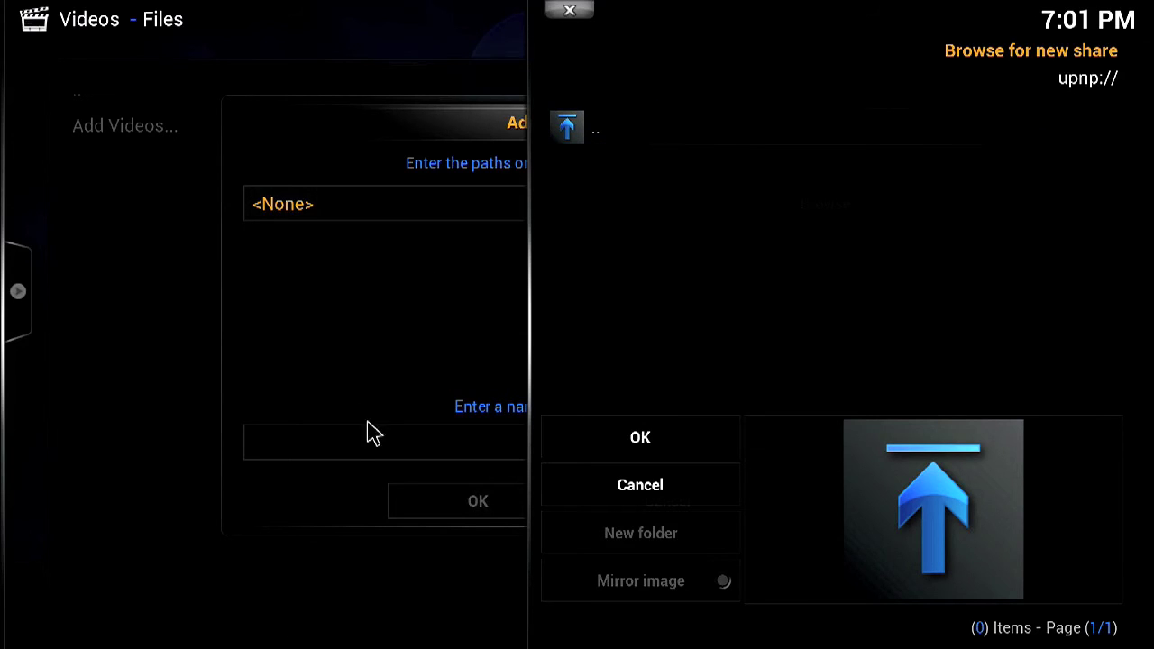
pyautogui.click(645, 438)
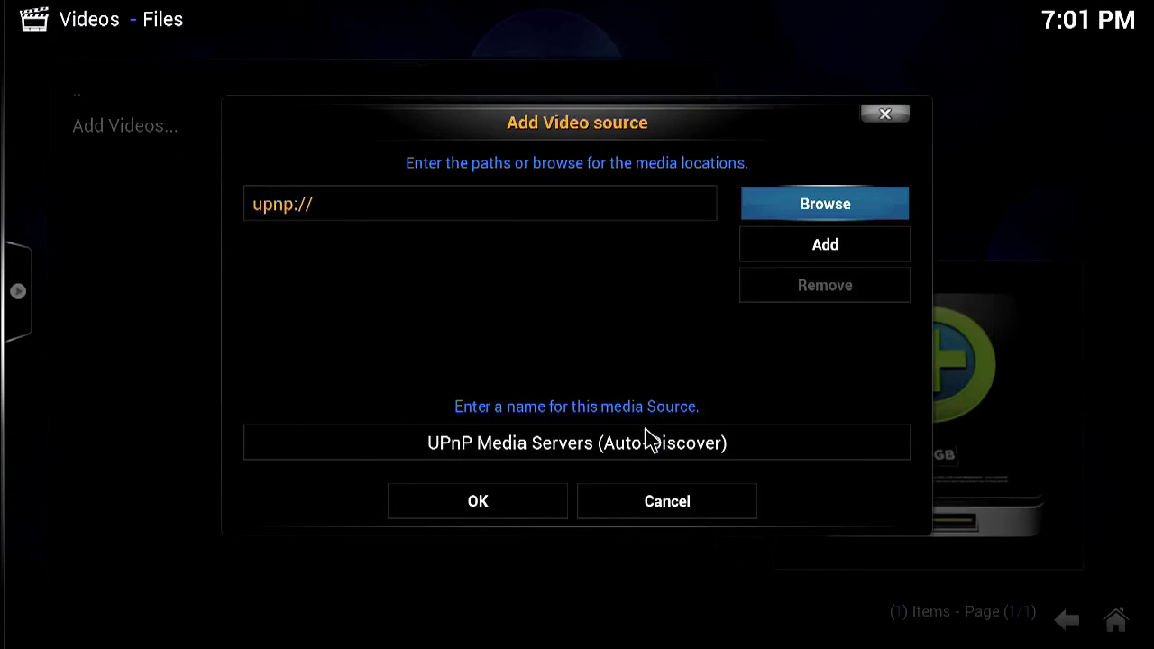
pyautogui.press('Down')
pyautogui.press('Down')
pyautogui.press('Down')
pyautogui.press('Return')
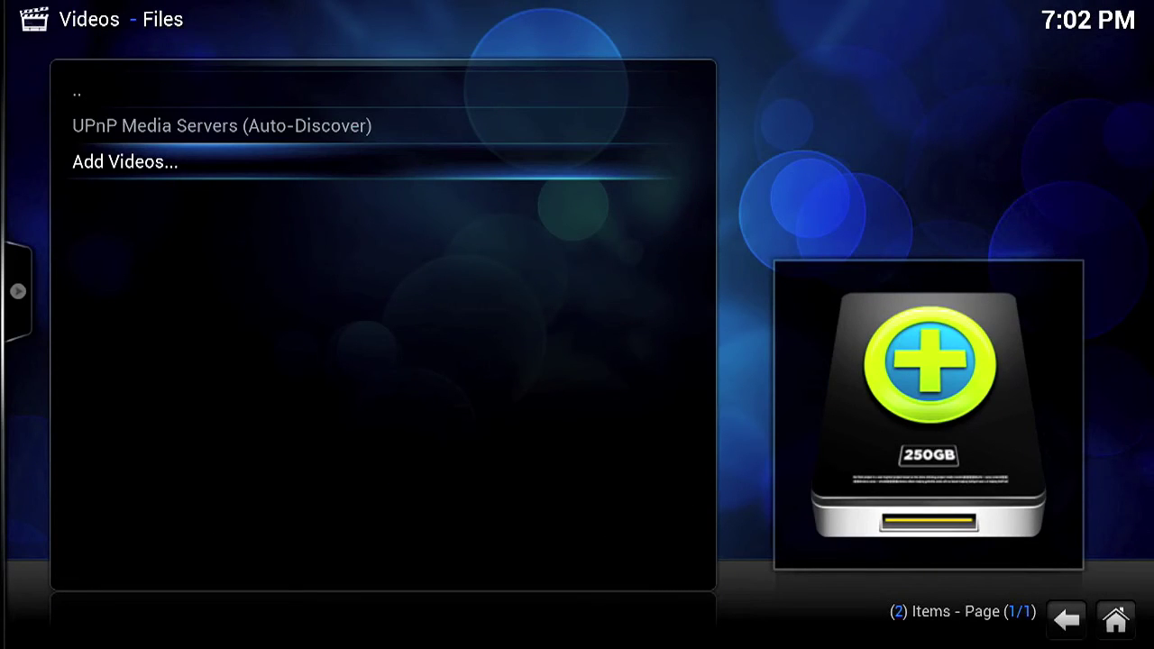
# Open the UPnP Media Servers (Auto-Discover) source, find no items, and return home.
pyautogui.press('Left')
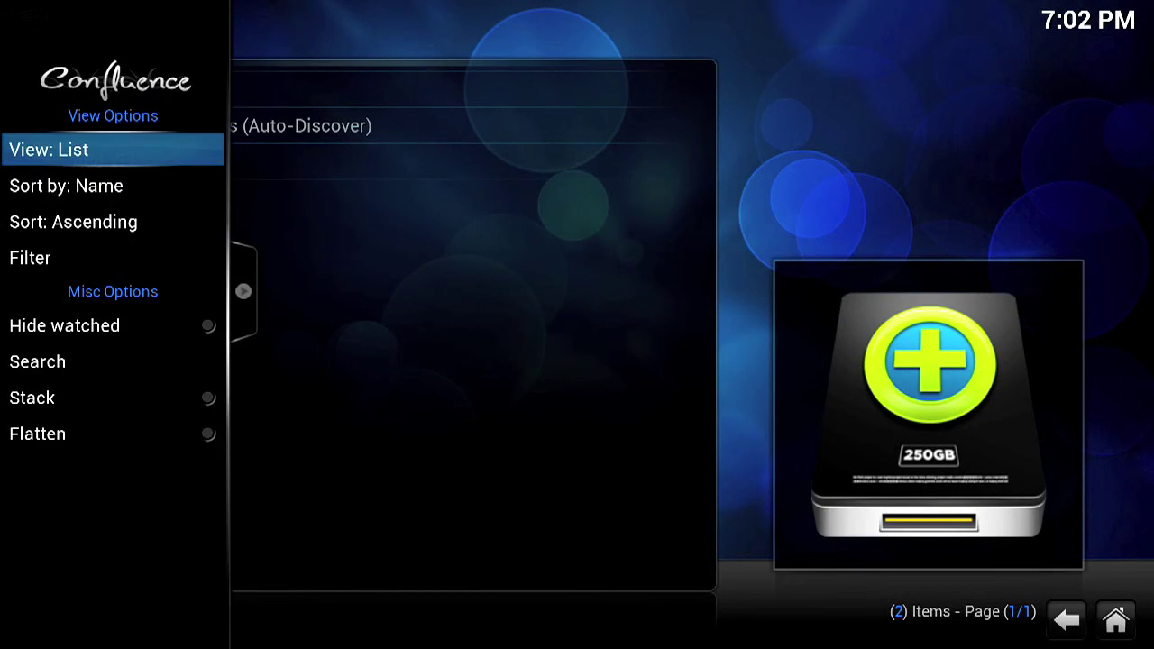
pyautogui.press('Right')
pyautogui.press('Up')
pyautogui.press('Return')
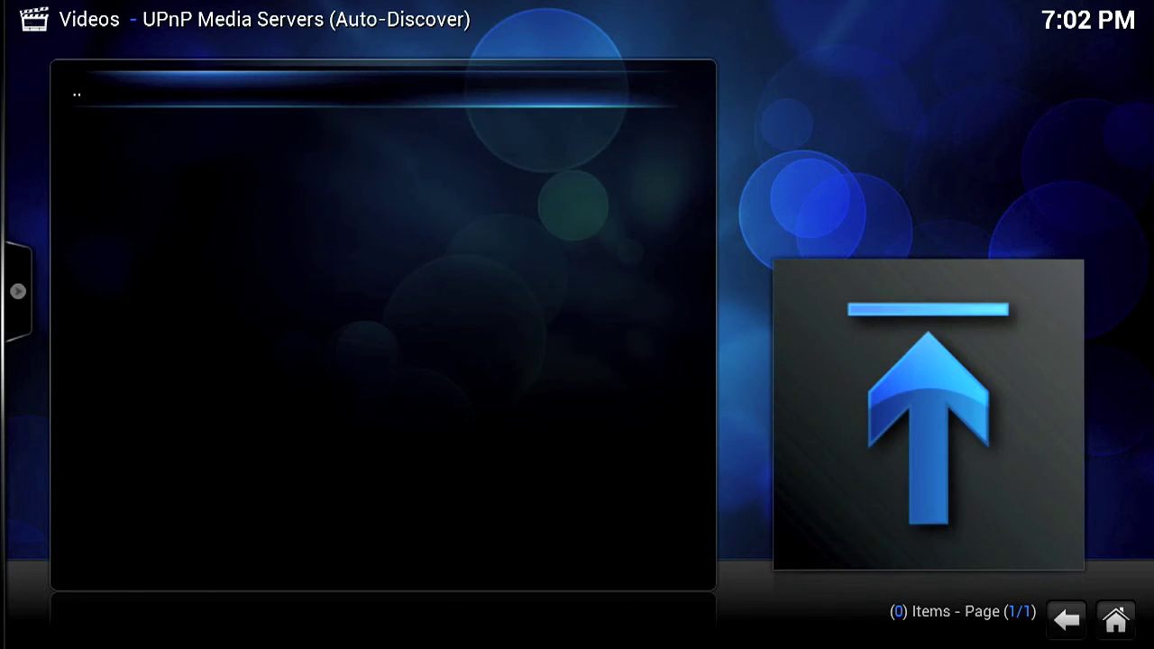
pyautogui.press('BackSpace')
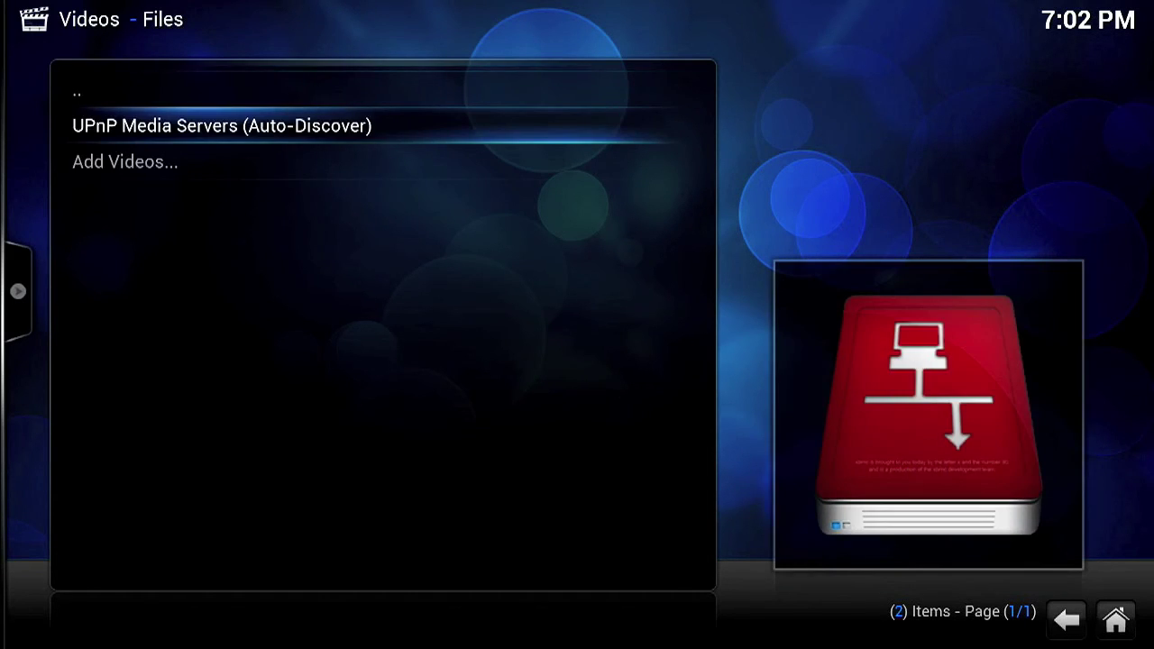
pyautogui.press('BackSpace')
pyautogui.press('BackSpace')
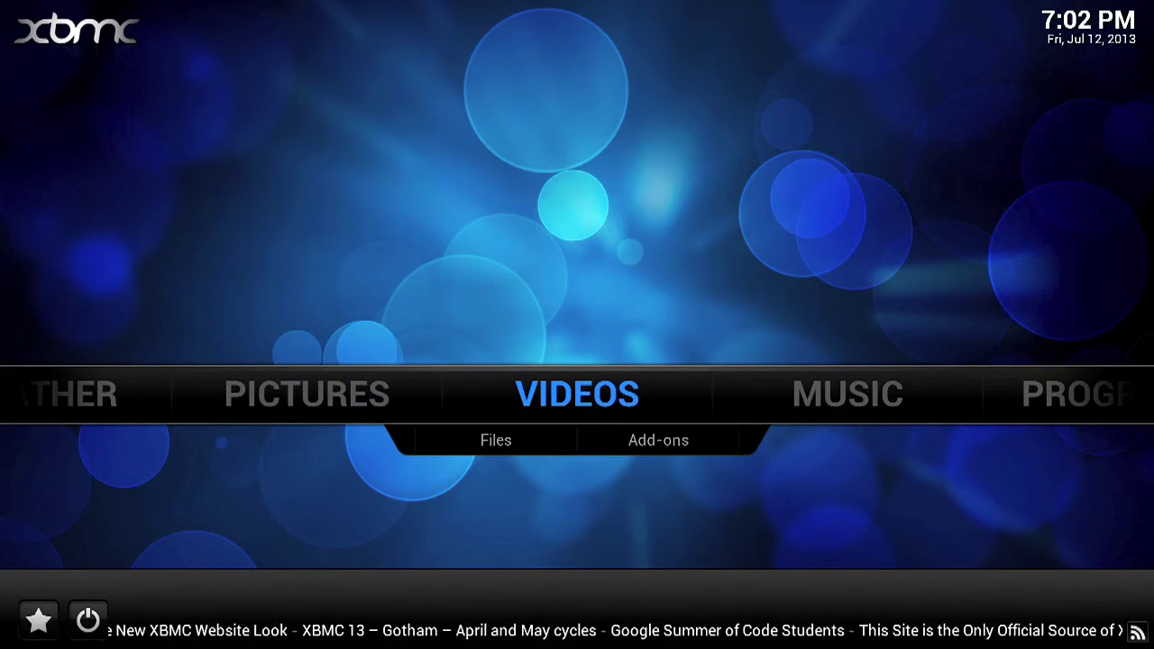
# Open WEATHER from the home menu to see the 79°F Mostly Cloudy forecast.
pyautogui.press('Down')
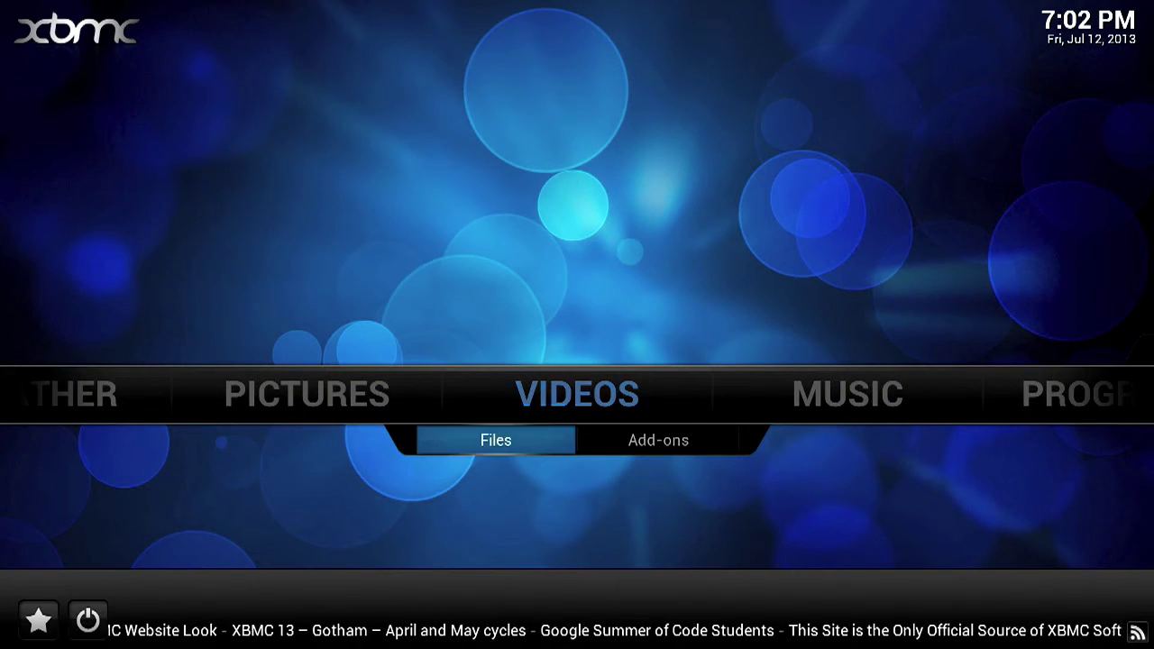
pyautogui.press('Down')
pyautogui.press('Up')
pyautogui.press('Up')
pyautogui.press('Left')
pyautogui.press('Left')
pyautogui.press('Left')
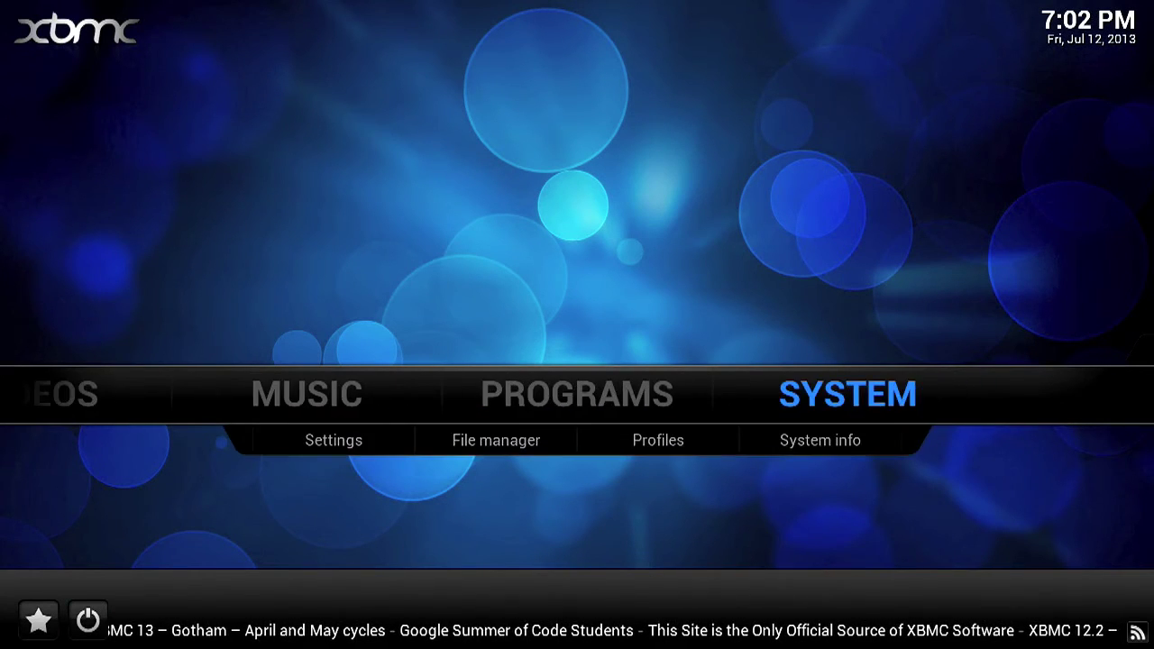
pyautogui.press('Right')
pyautogui.press('Return')
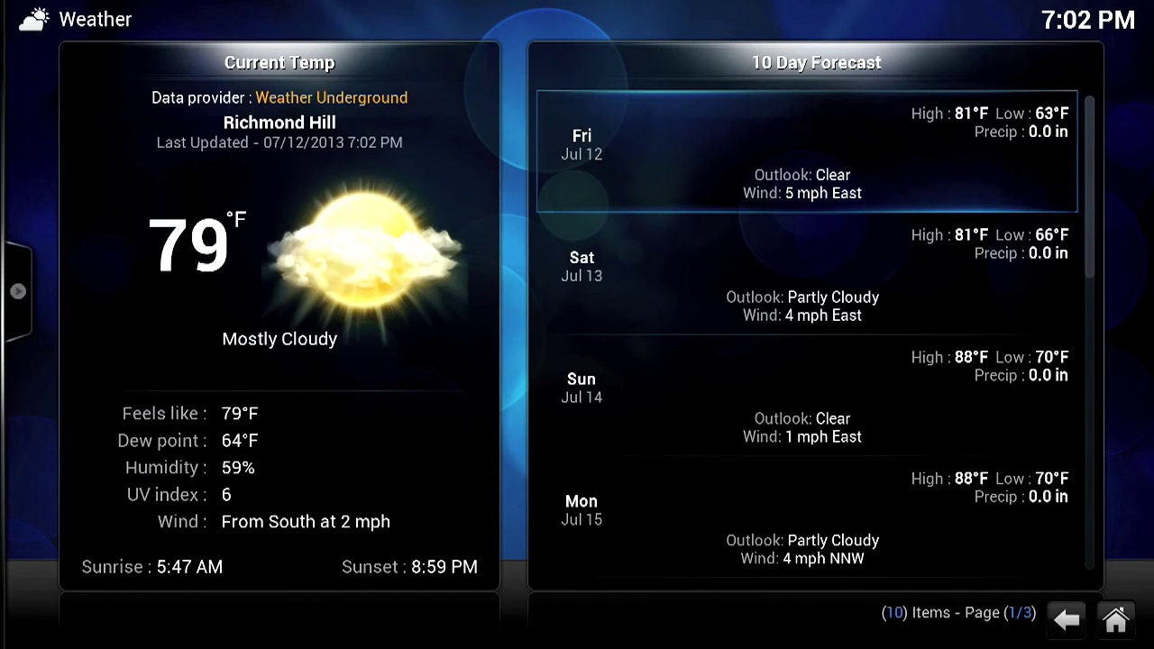
# Close the forecast and open the Add-ons section of SYSTEM Settings.
pyautogui.press('Escape')
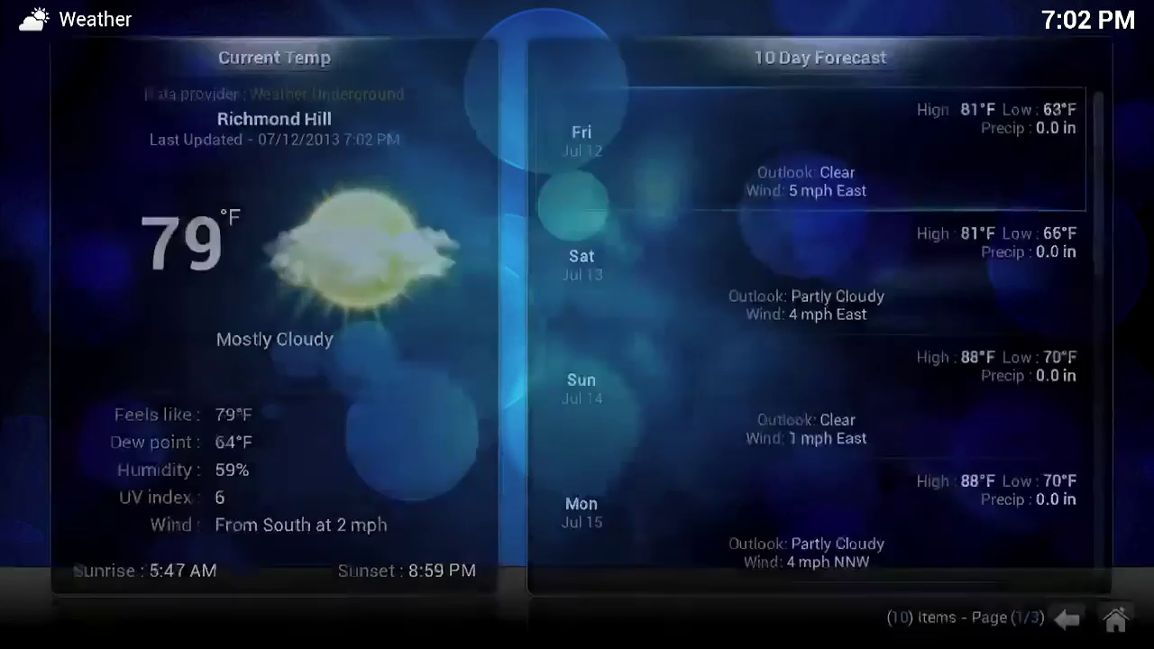
pyautogui.press('Right')
pyautogui.press('Right')
pyautogui.press('Right')
pyautogui.press('Right')
pyautogui.press('Right')
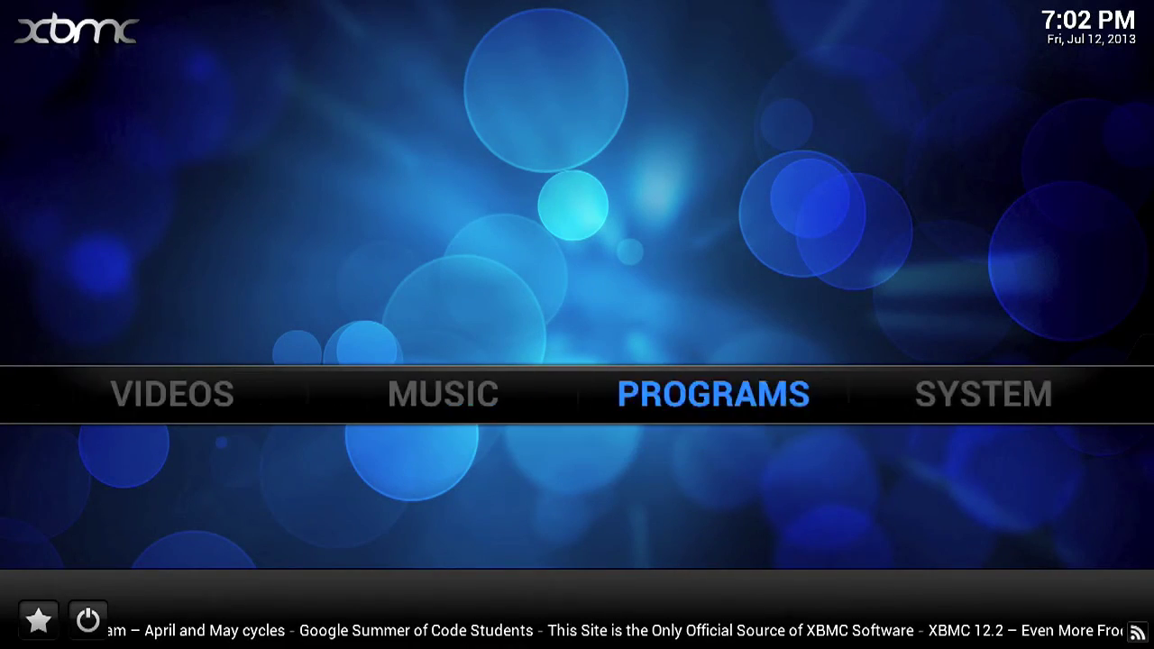
pyautogui.press('Down')
pyautogui.press('Return')
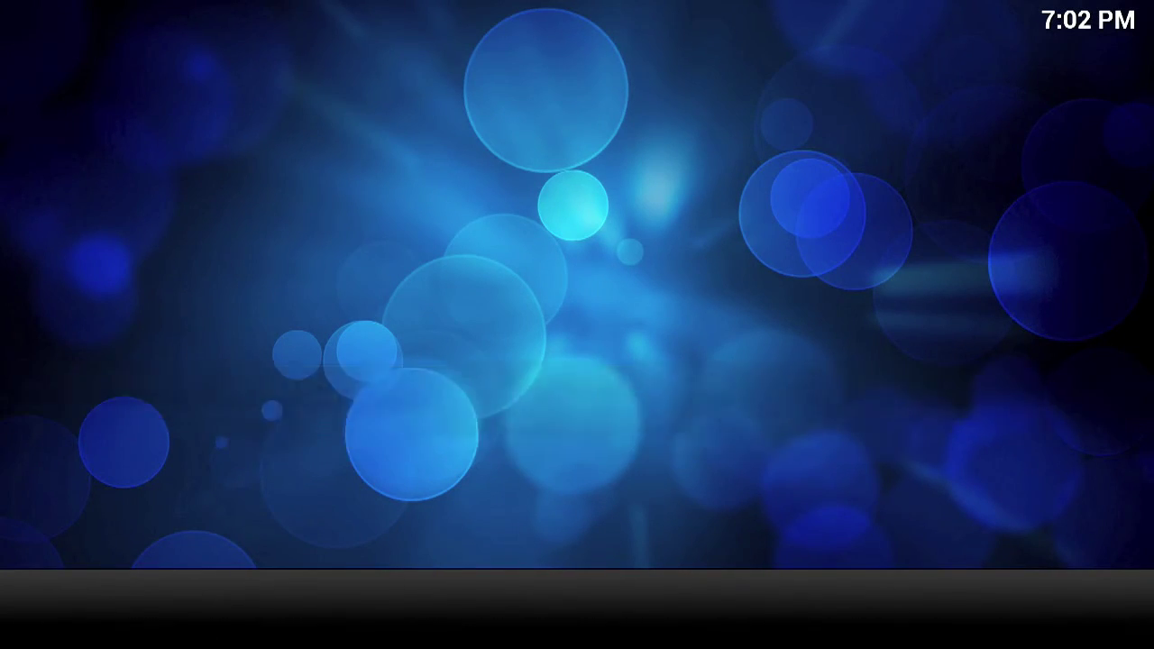
pyautogui.press('Down')
pyautogui.press('Down')
pyautogui.press('Down')
pyautogui.press('Down')
pyautogui.press('Down')
pyautogui.press('Down')
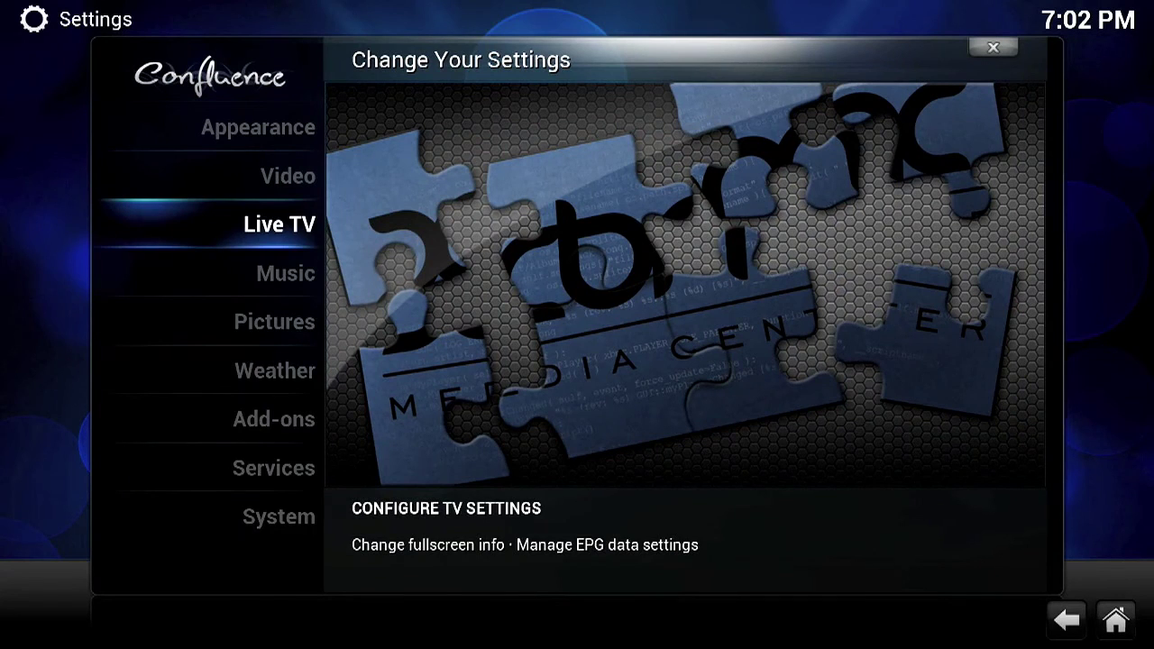
pyautogui.press('Return')
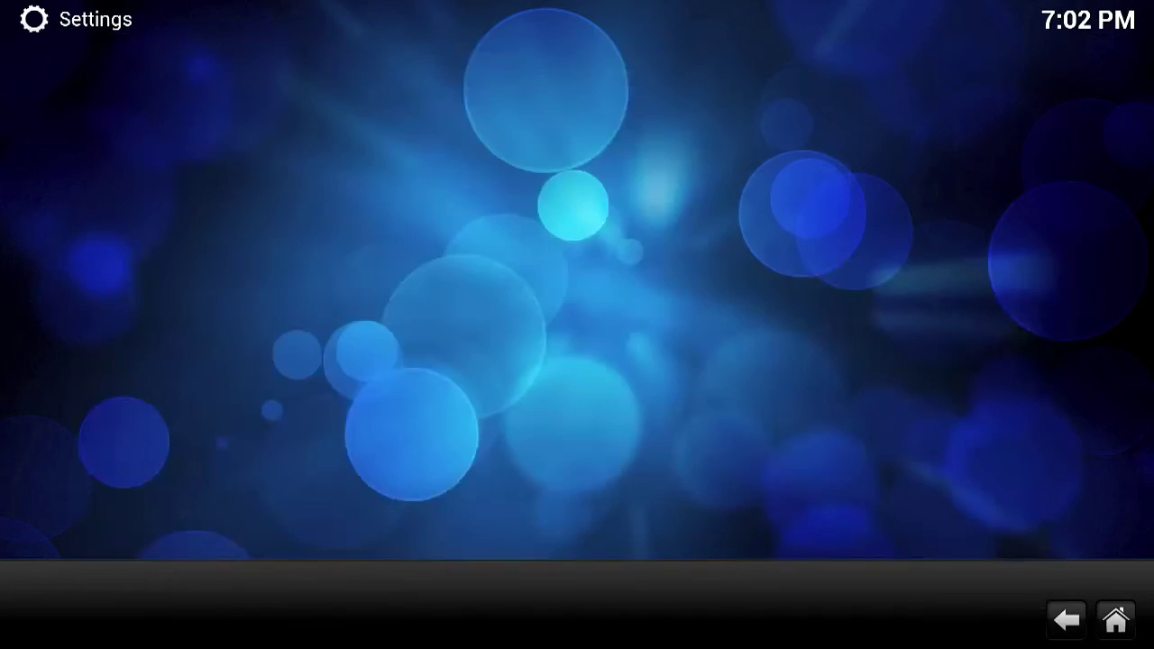
pyautogui.press('Down')
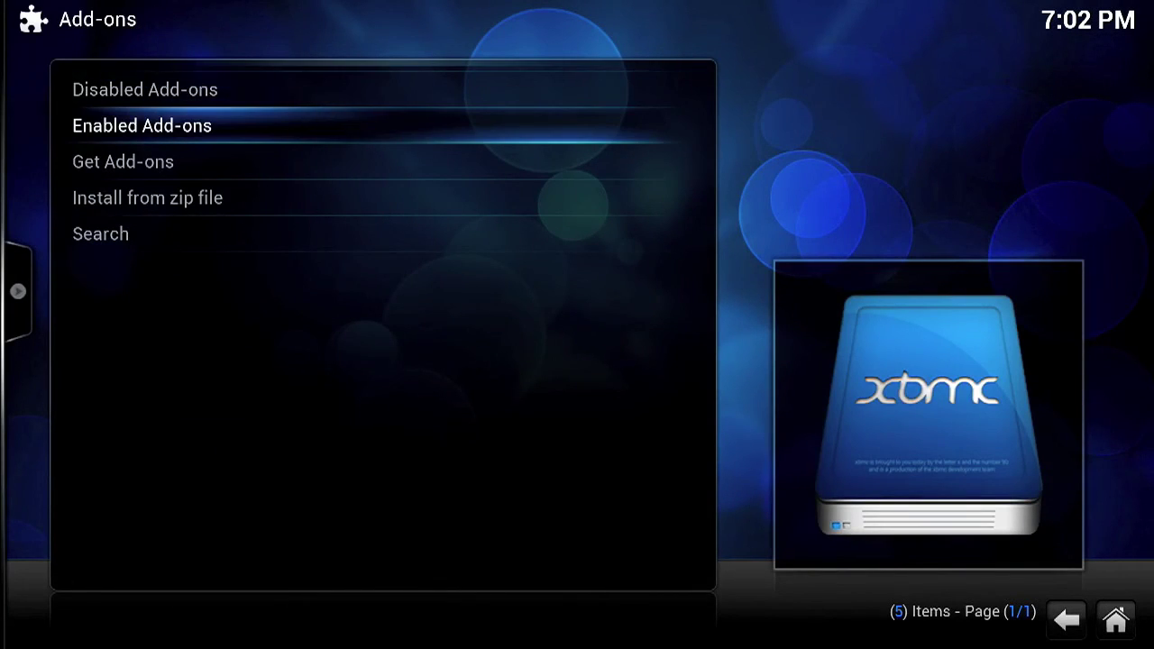
# Open the Weather Underground settings via Enabled Add-ons > Weather.
pyautogui.press('Return')
pyautogui.press('Up')
pyautogui.press('Up')
pyautogui.press('Return')
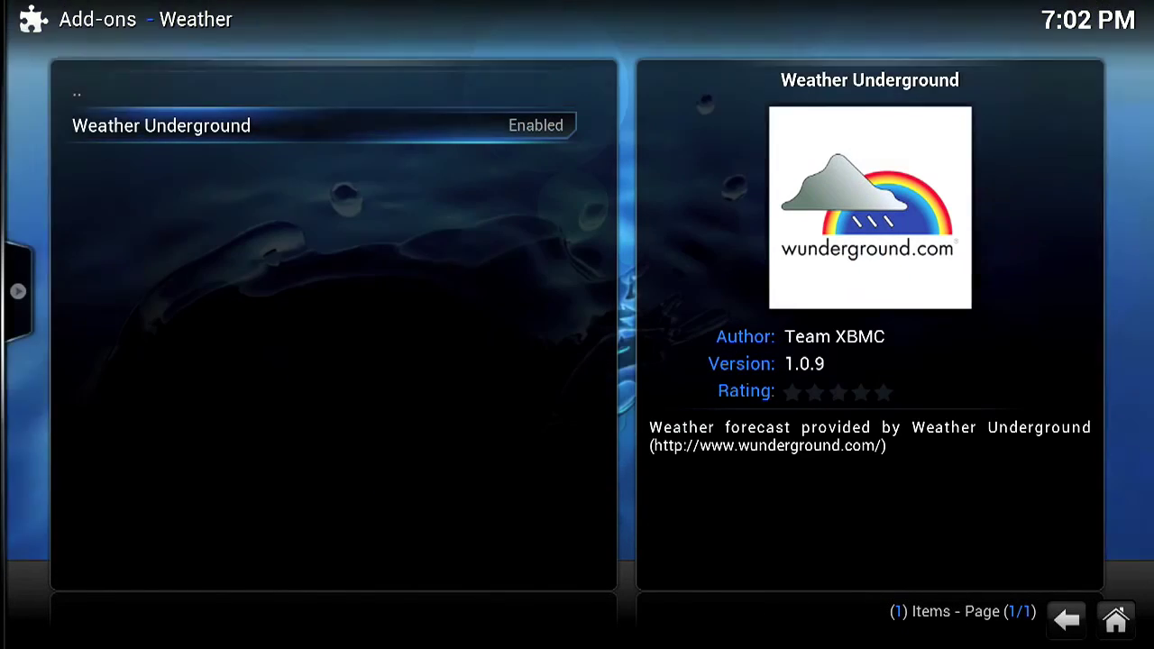
pyautogui.press('Return')
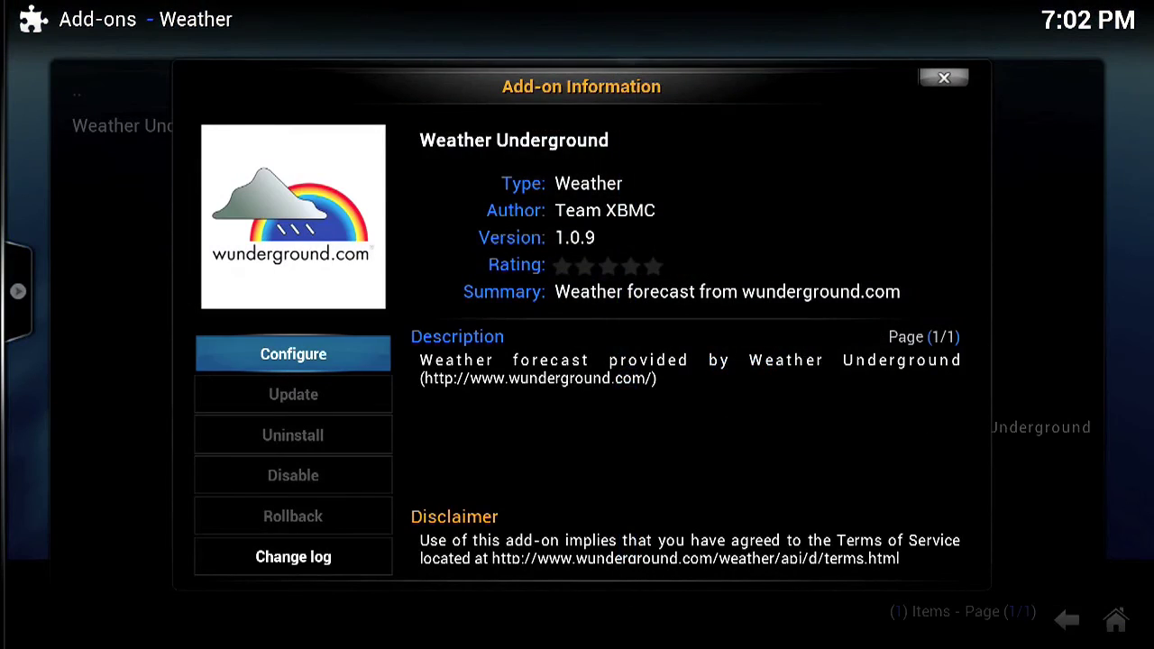
pyautogui.press('Return')
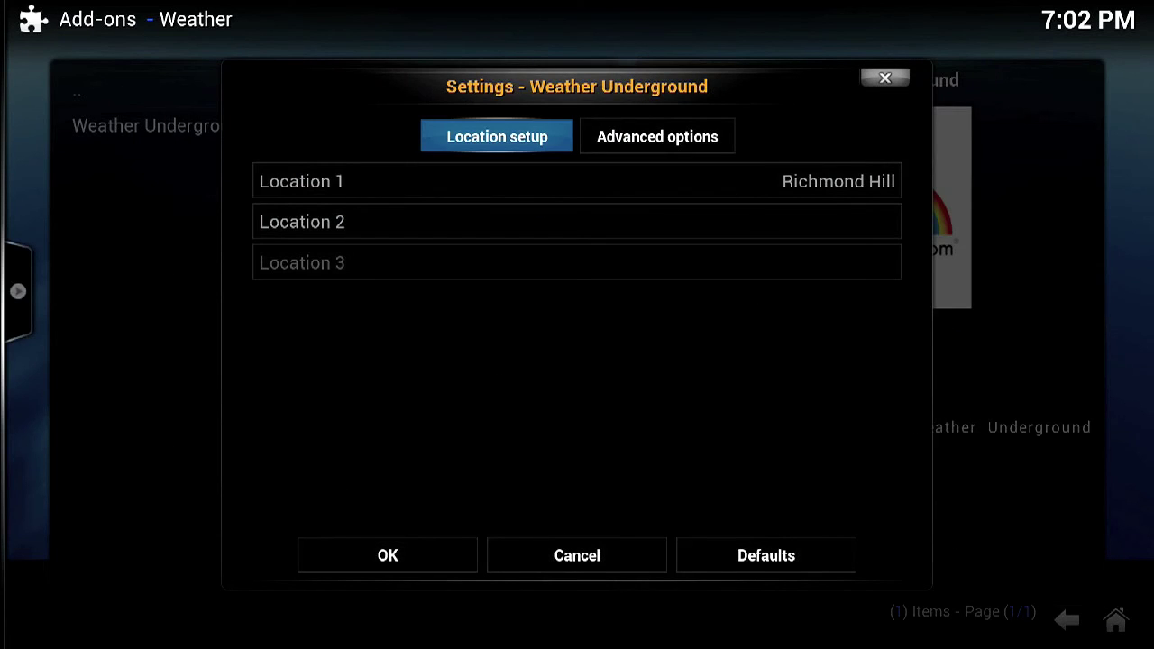
# Review the Advanced options, then return to the location page showing Location 1 Richmond Hill.
pyautogui.press('Right')
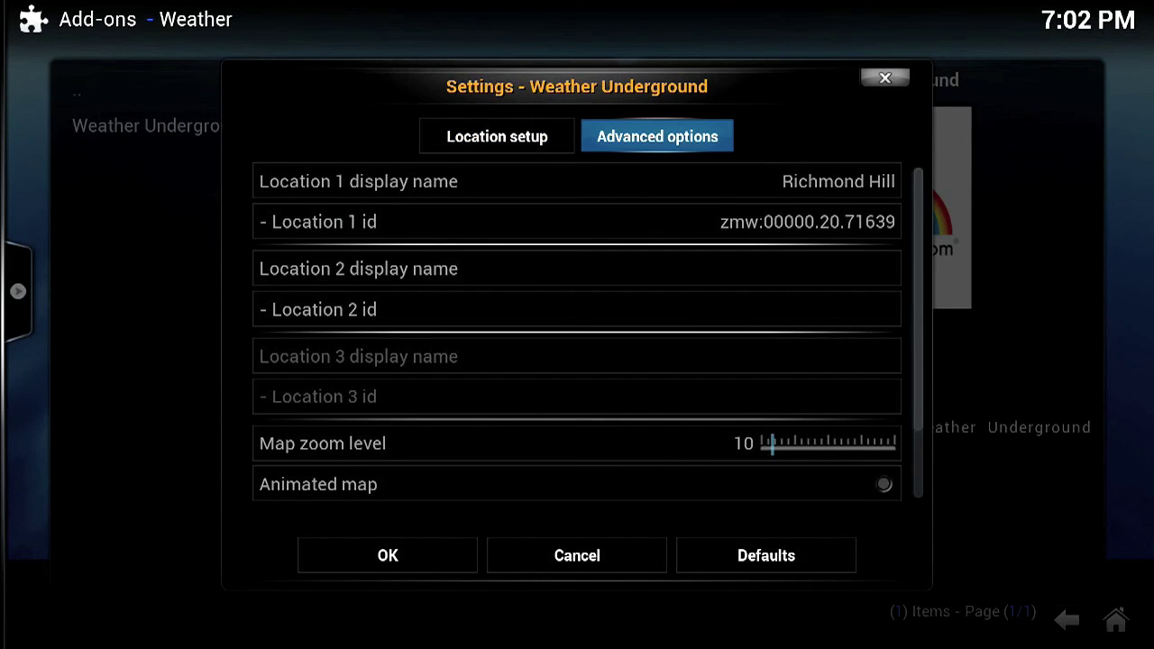
pyautogui.press('Down')
pyautogui.press('Down')
pyautogui.press('Down')
pyautogui.press('Down')
pyautogui.press('Down')
pyautogui.press('Down')
pyautogui.press('Down')
pyautogui.press('Down')
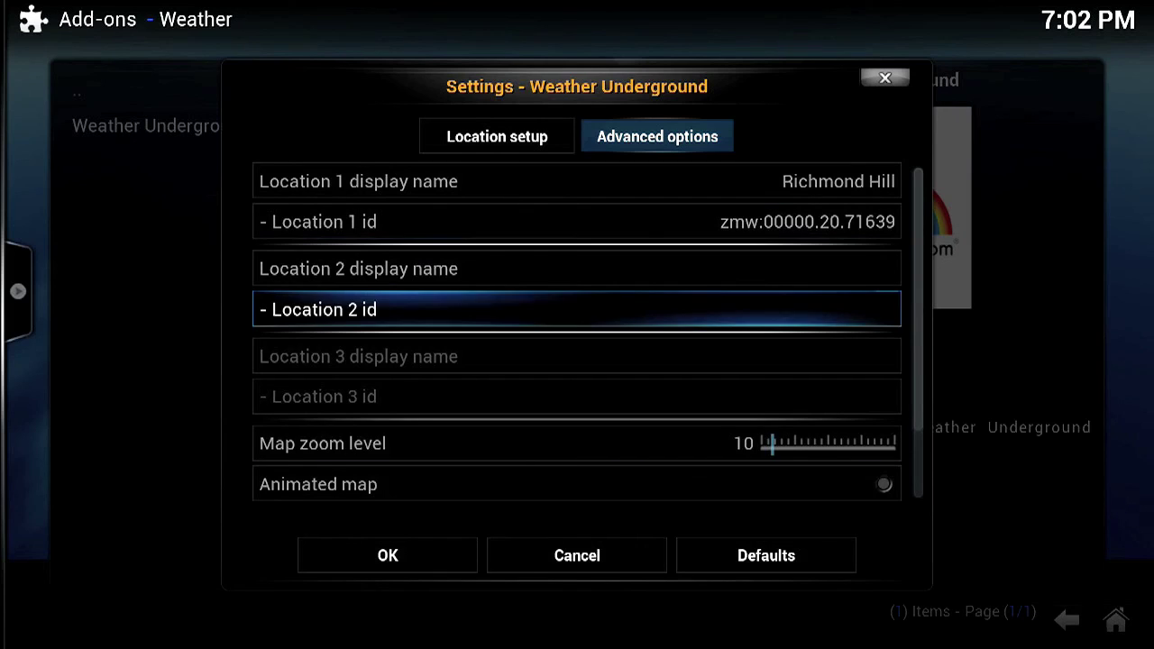
pyautogui.press('Down')
pyautogui.press('Down')
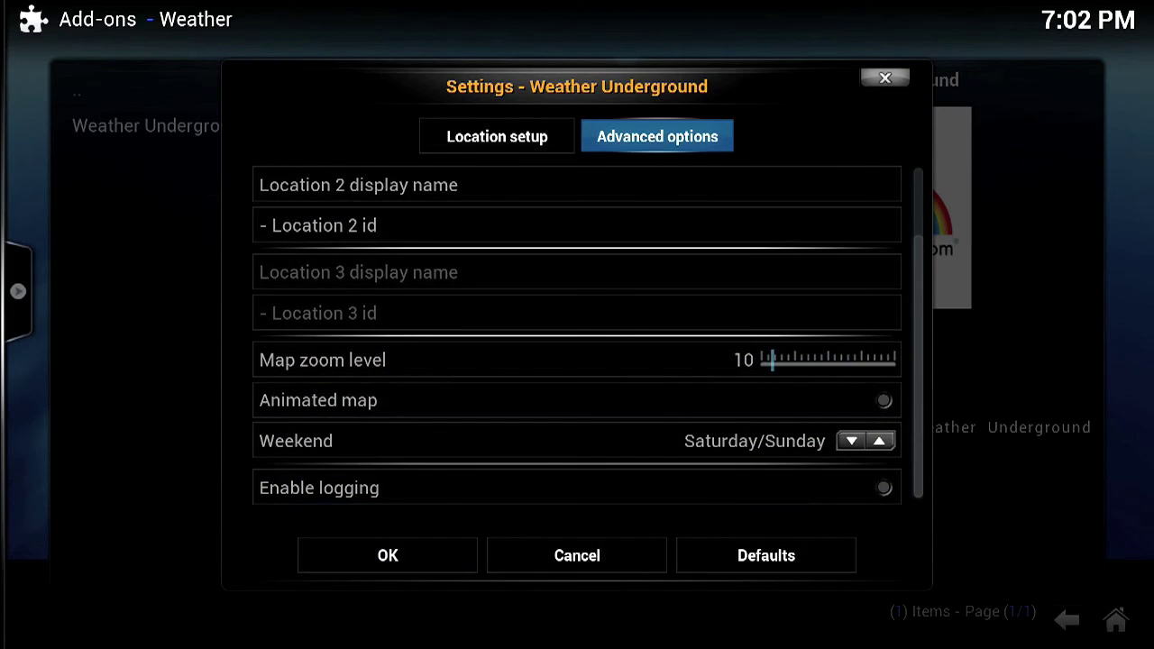
pyautogui.press('Down')
pyautogui.press('Down')
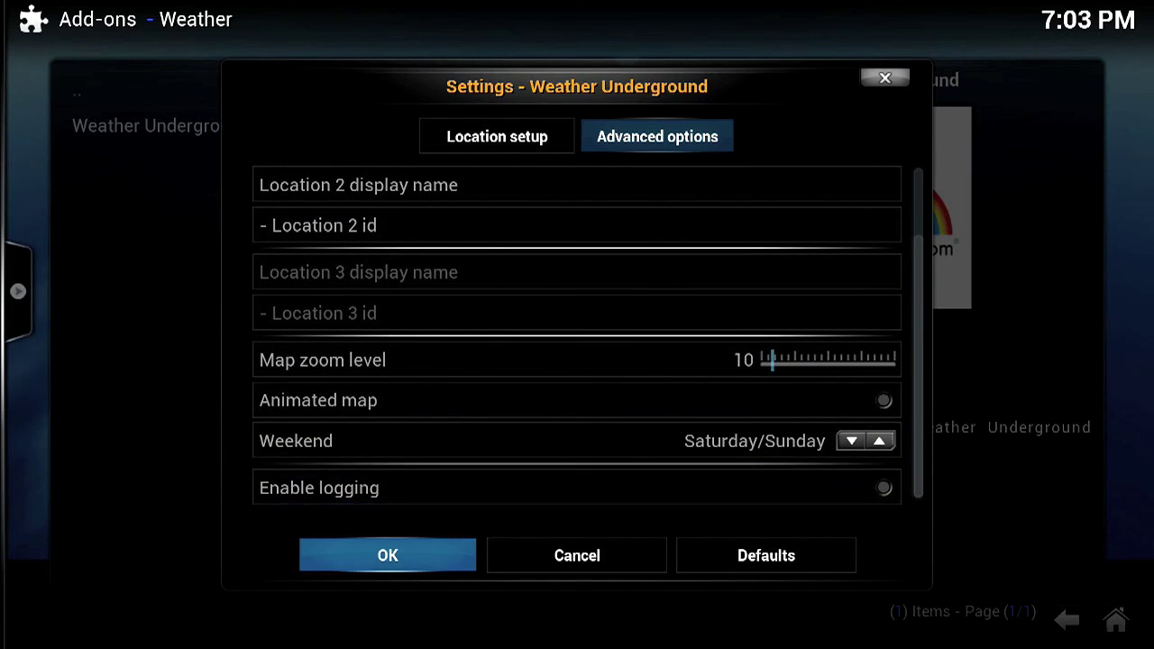
pyautogui.press('Up')
pyautogui.press('Up')
pyautogui.press('Up')
pyautogui.press('Up')
pyautogui.press('Up')
pyautogui.press('Up')
pyautogui.press('Up')
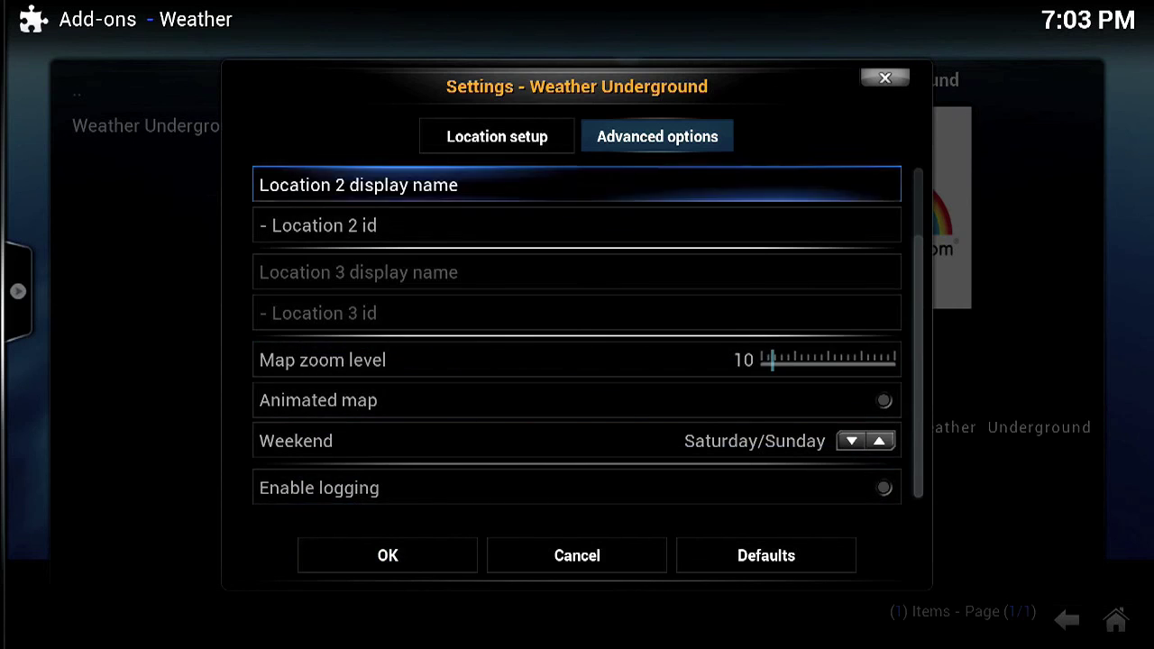
pyautogui.press('Up')
pyautogui.press('Down')
pyautogui.press('Up')
pyautogui.press('Left')
# Close the add-on settings and information, backing out to the Add-ons page.
pyautogui.press('Escape')
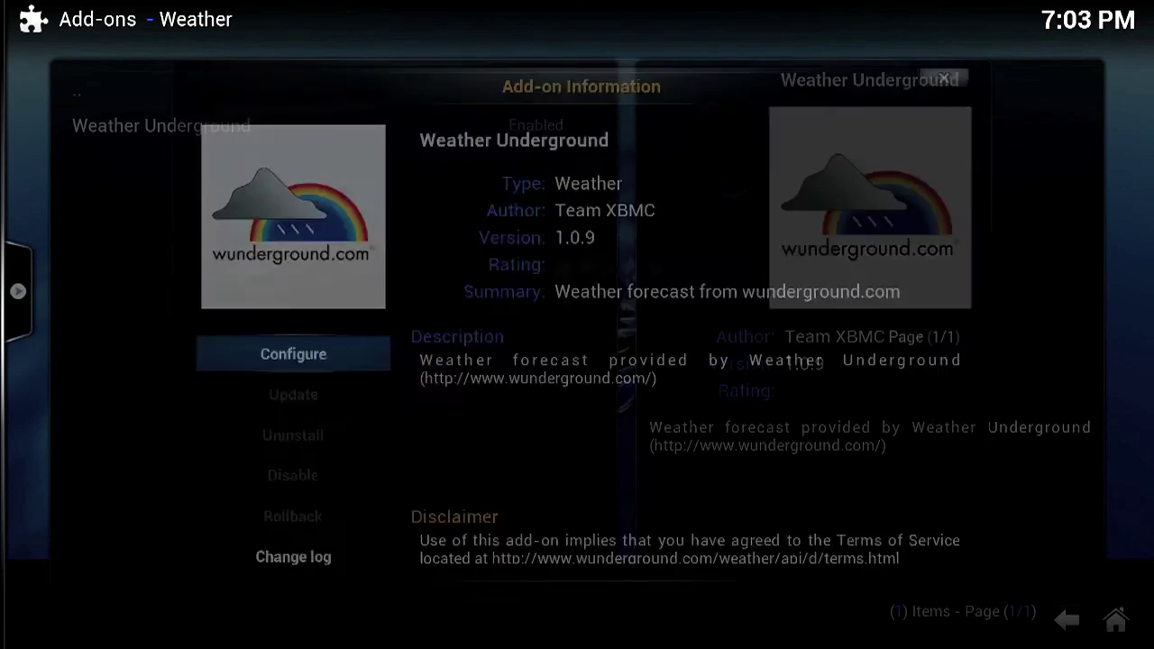
pyautogui.press('Escape')
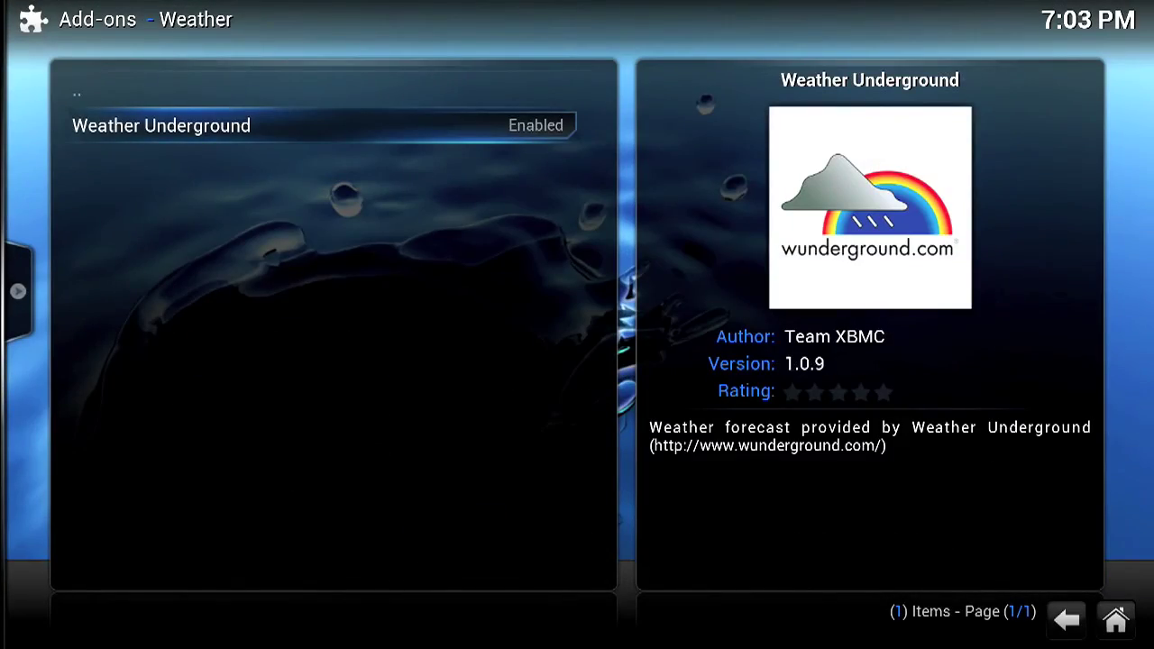
pyautogui.press('Escape')
pyautogui.press('Escape')
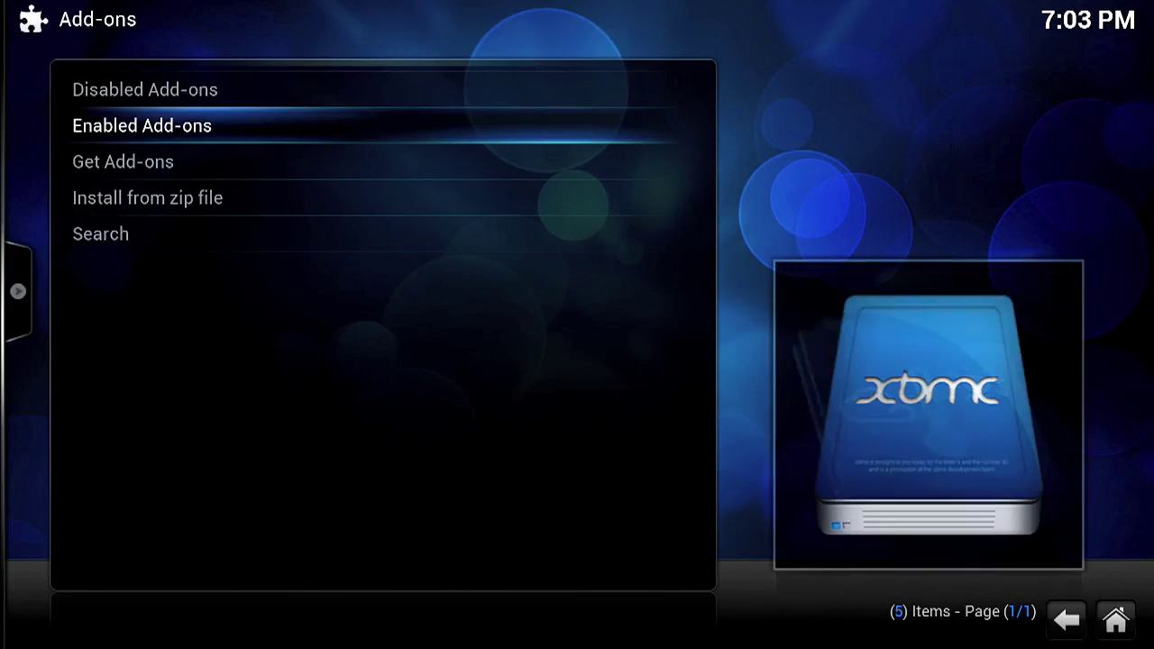
pyautogui.press('Escape')
pyautogui.press('Escape')
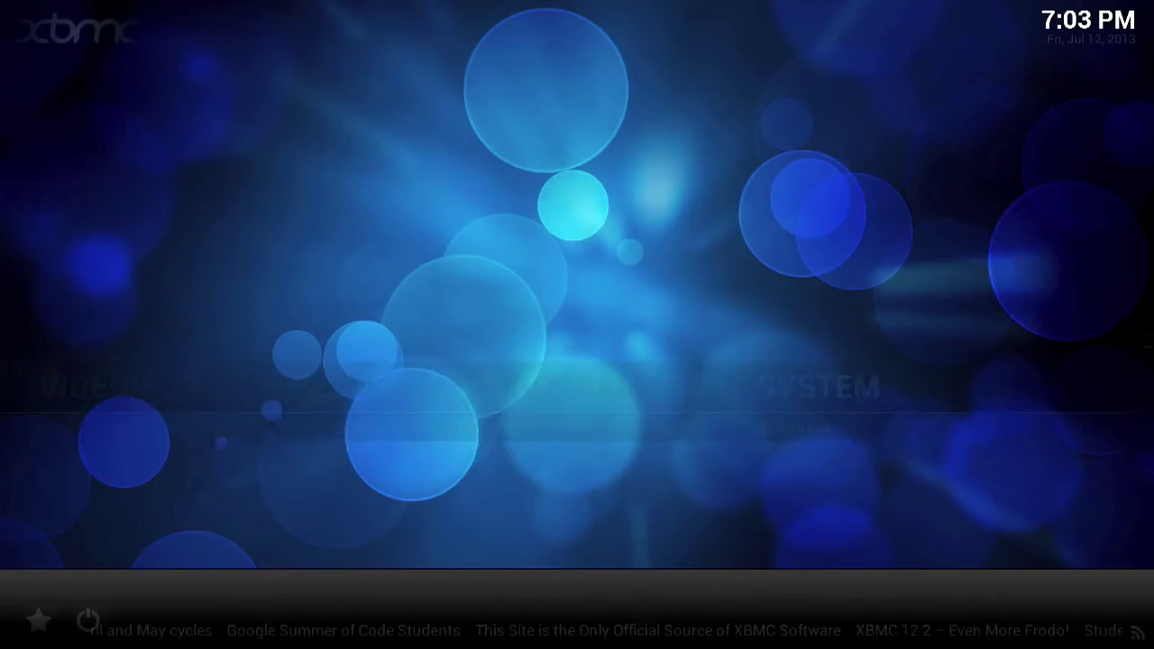